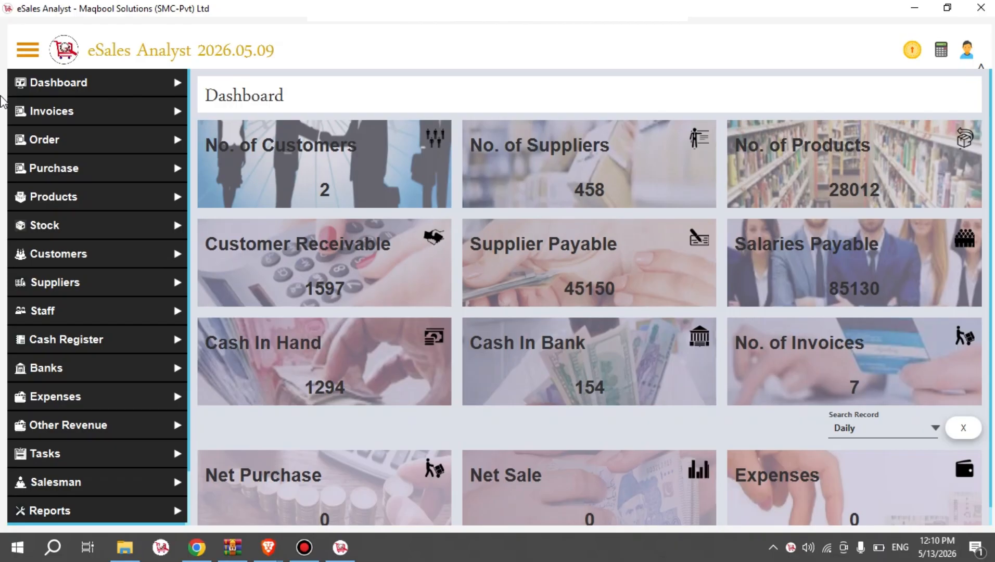
- Open the invoice details and start a new invoice
{"action": "left_click", "coordinate": [30, 52]}
{"action": "left_click", "coordinate": [31, 52]}
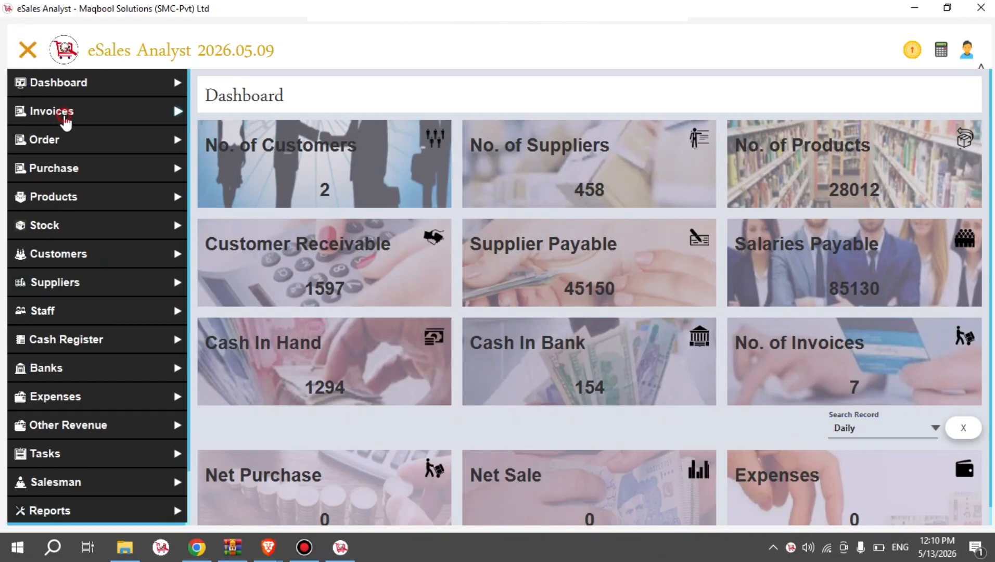
{"action": "left_click", "coordinate": [66, 121]}
{"action": "left_click", "coordinate": [72, 130]}
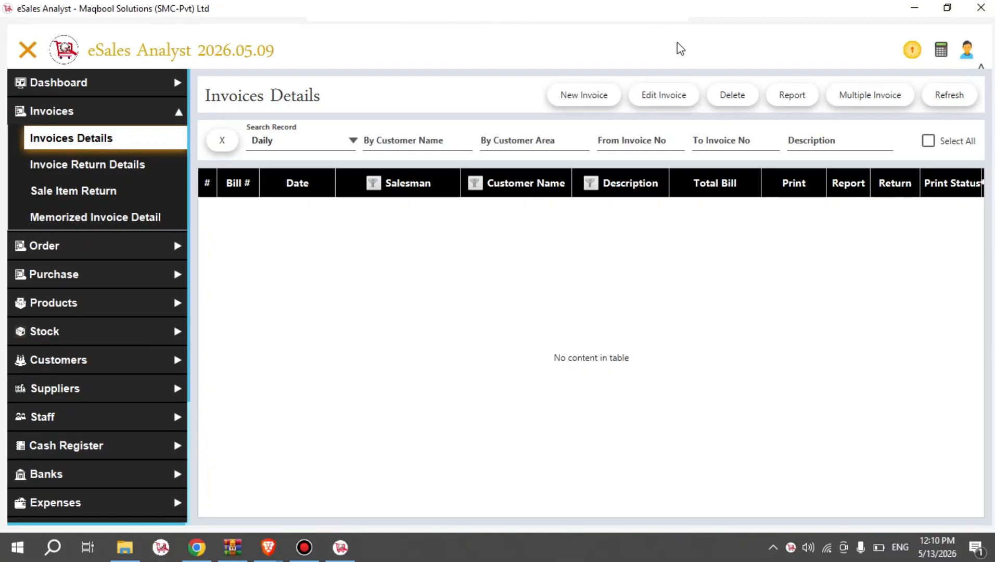
{"action": "left_click", "coordinate": [584, 95]}
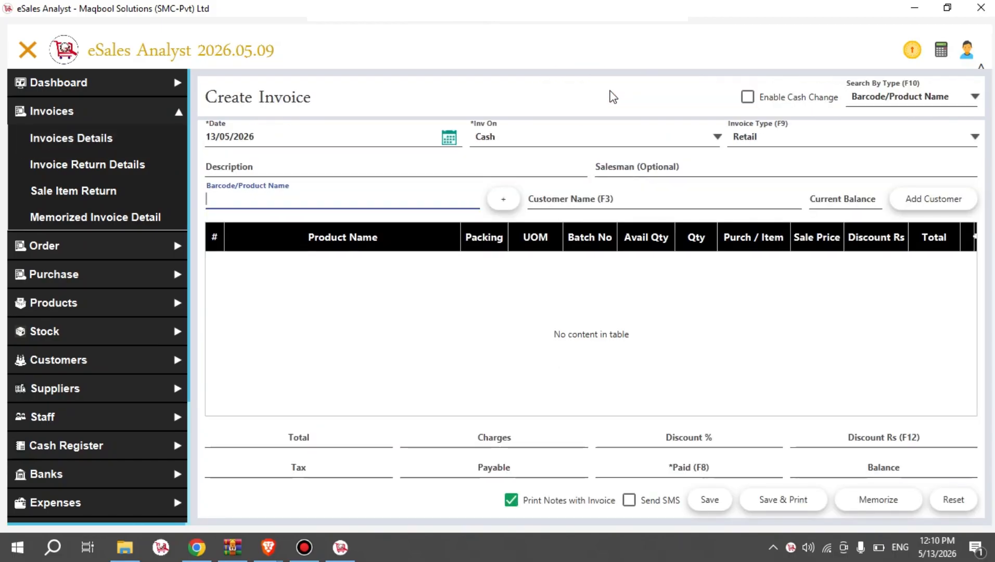
- Add IROZEE F TAB, 30S to the invoice with a quantity of 5
{"action": "type", "text": "F"}
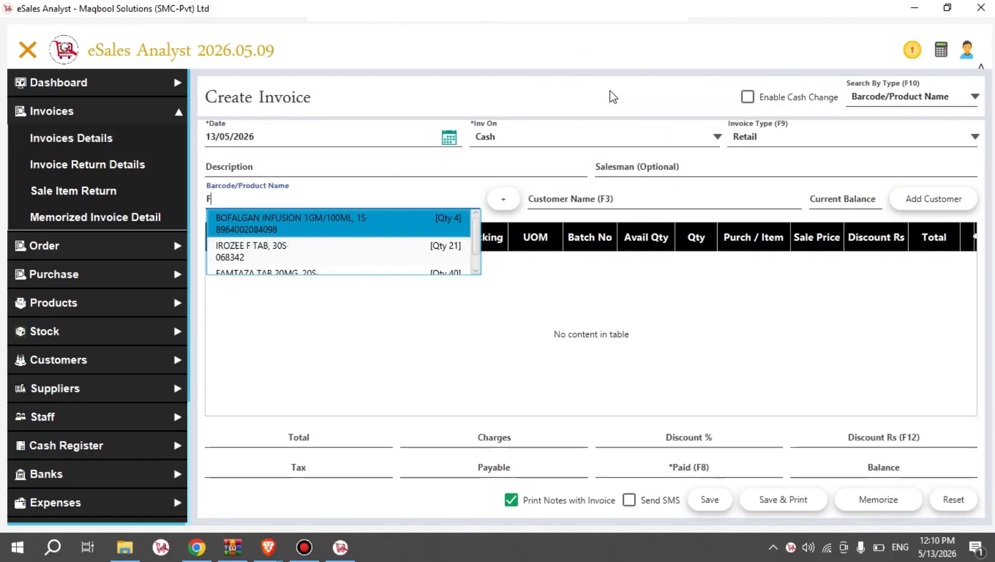
{"action": "key", "text": "Down"}
{"action": "key", "text": "Return"}
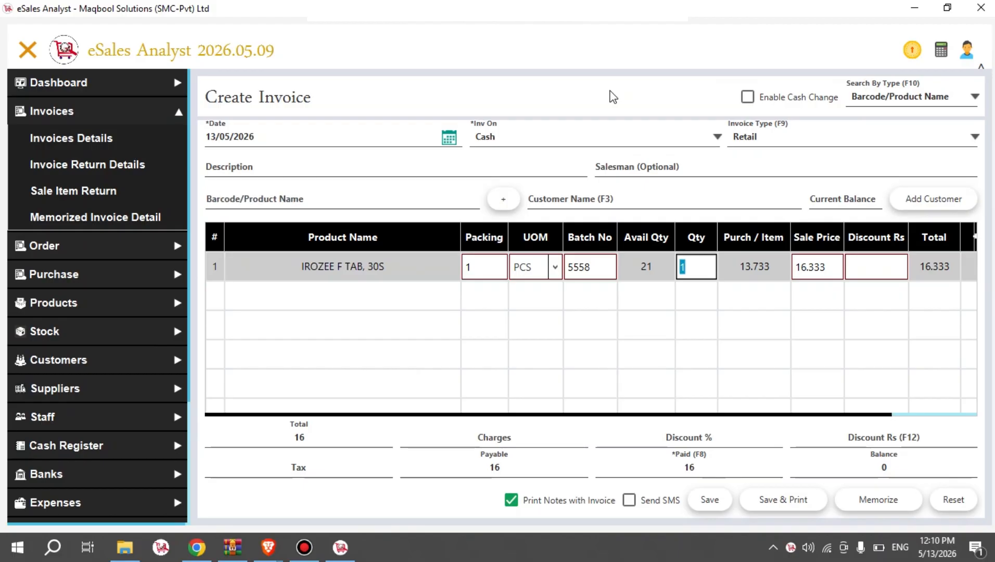
{"action": "type", "text": "5"}
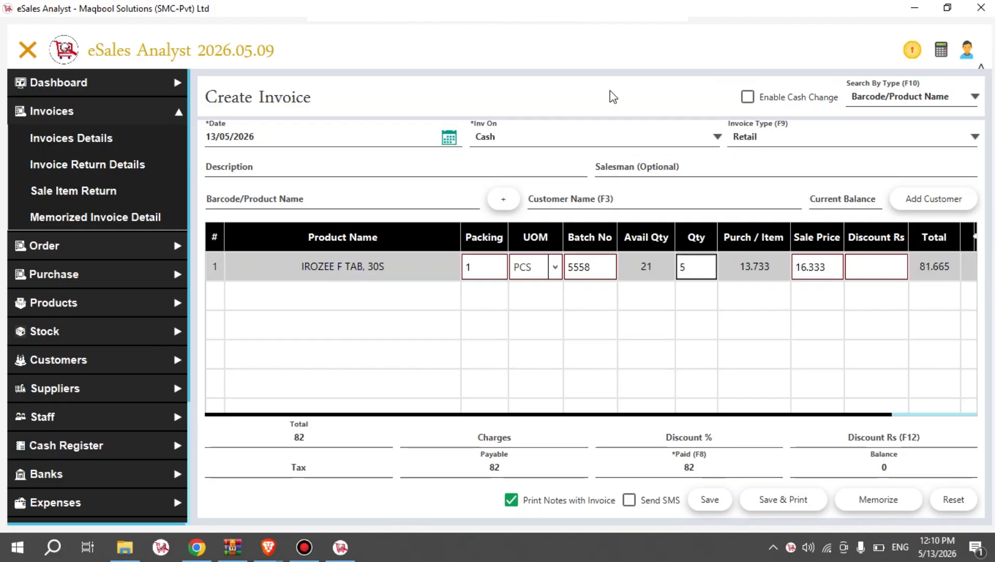
{"action": "key", "text": "Return"}
- Add FAMTAZA TAB 20MG, 20S to the invoice with a quantity of 20
{"action": "type", "text": "F"}
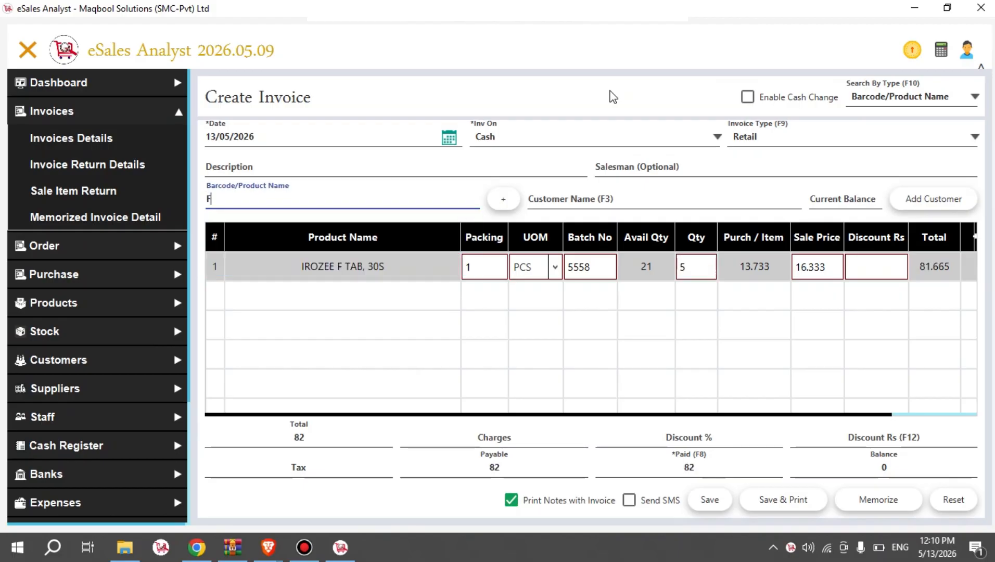
{"action": "key", "text": "Return"}
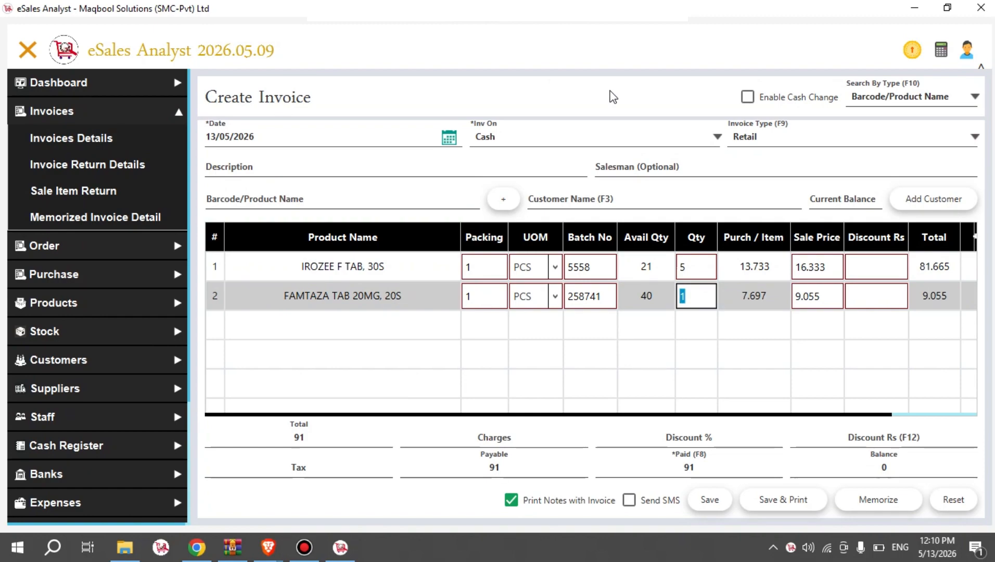
{"action": "type", "text": "20"}
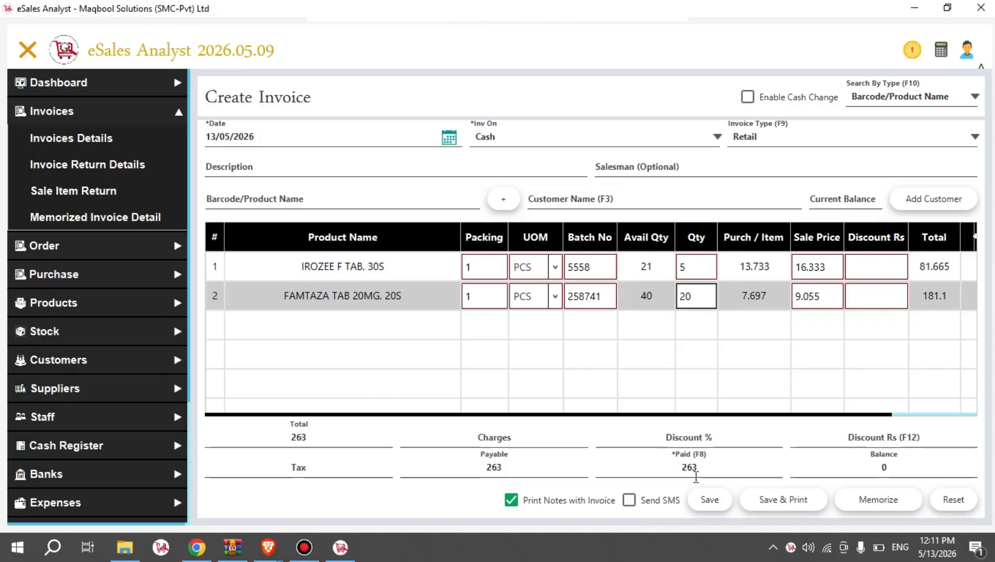
- Replace the invoice's paid amount with 50
{"action": "double_click", "coordinate": [709, 472]}
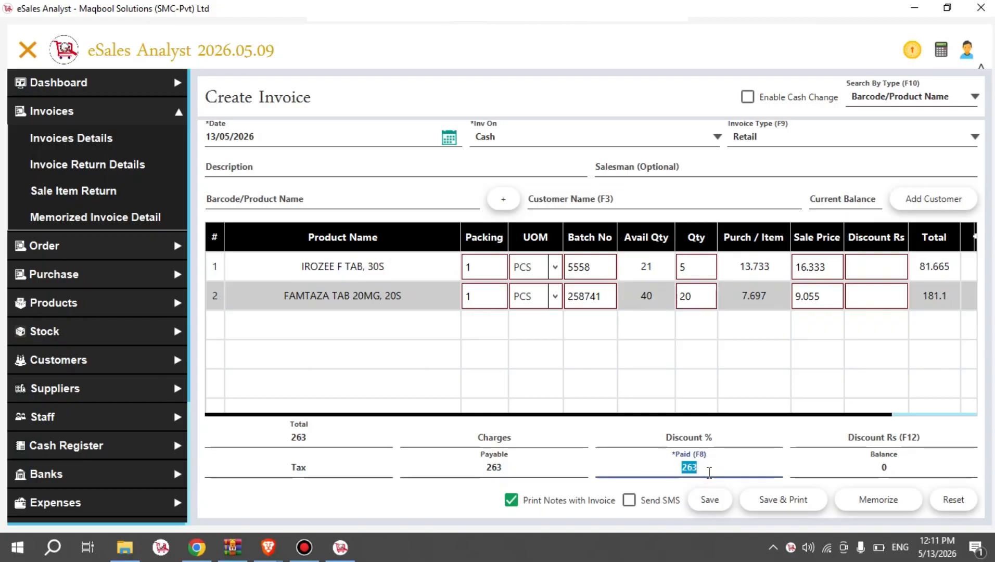
{"action": "key", "text": "BackSpace"}
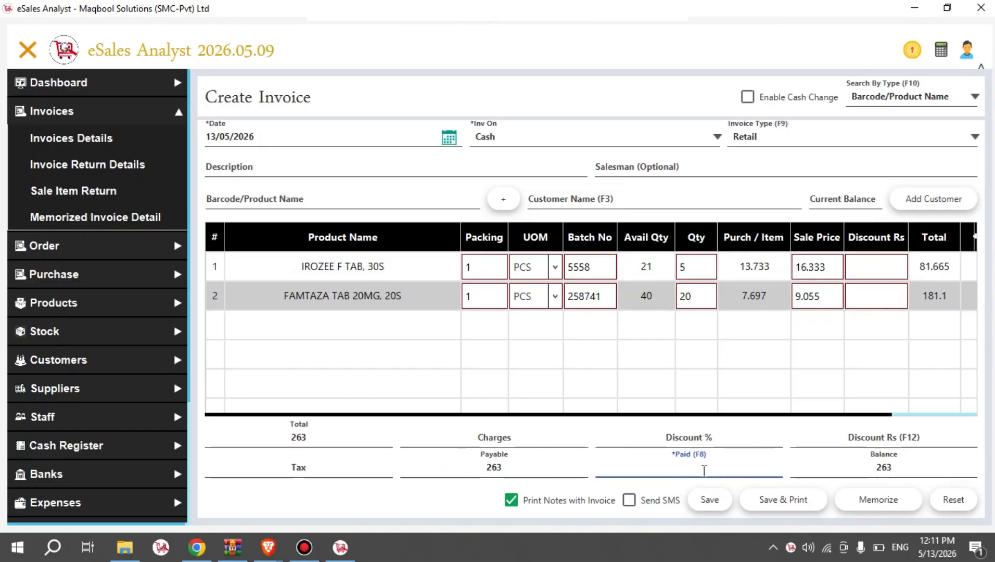
{"action": "type", "text": "0"}
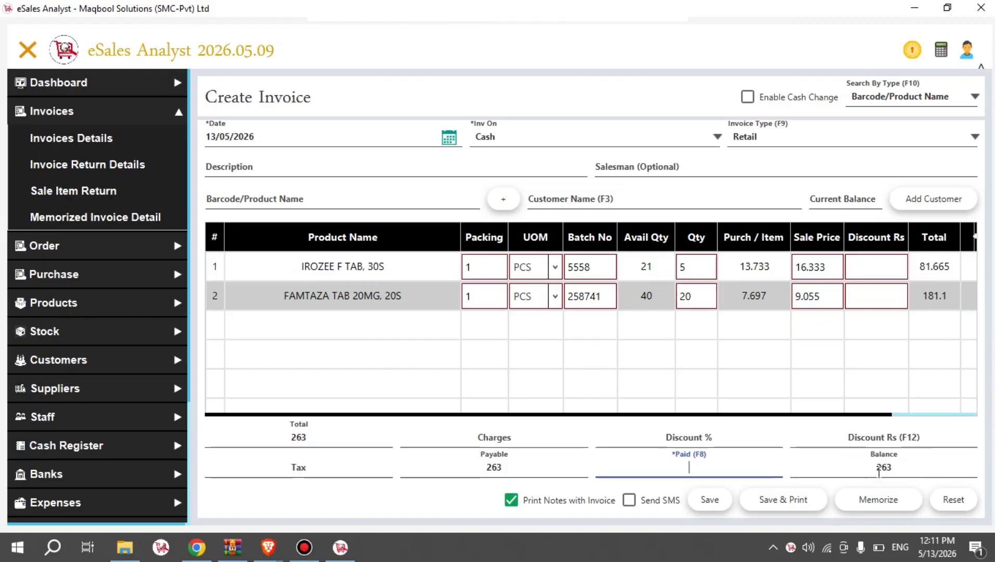
{"action": "type", "text": "50"}
- Enter the customer's name on the invoice and open the form for adding a new customer
{"action": "left_click", "coordinate": [614, 198]}
{"action": "type", "text": "G"}
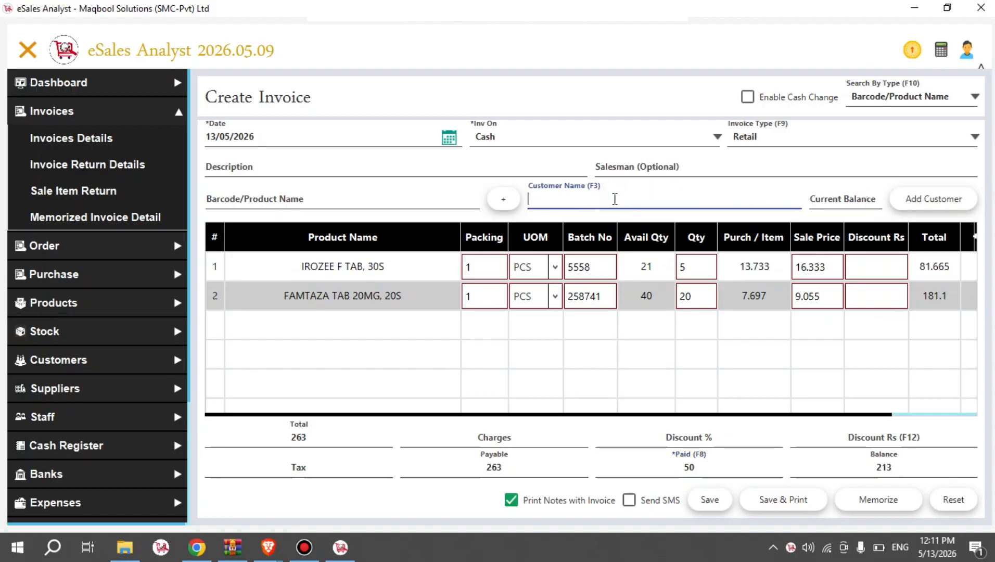
{"action": "type", "text": "ALI"}
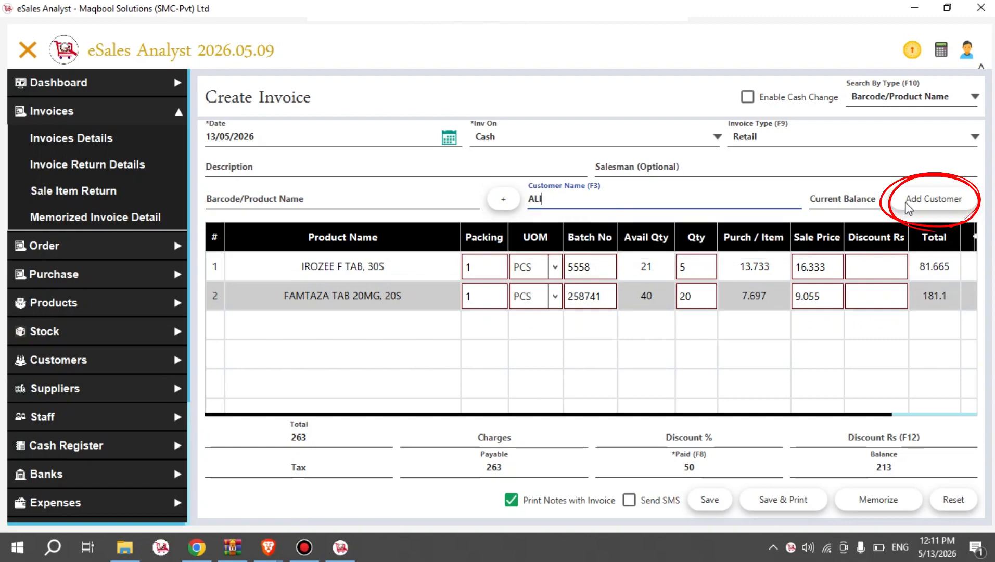
{"action": "left_click", "coordinate": [908, 207]}
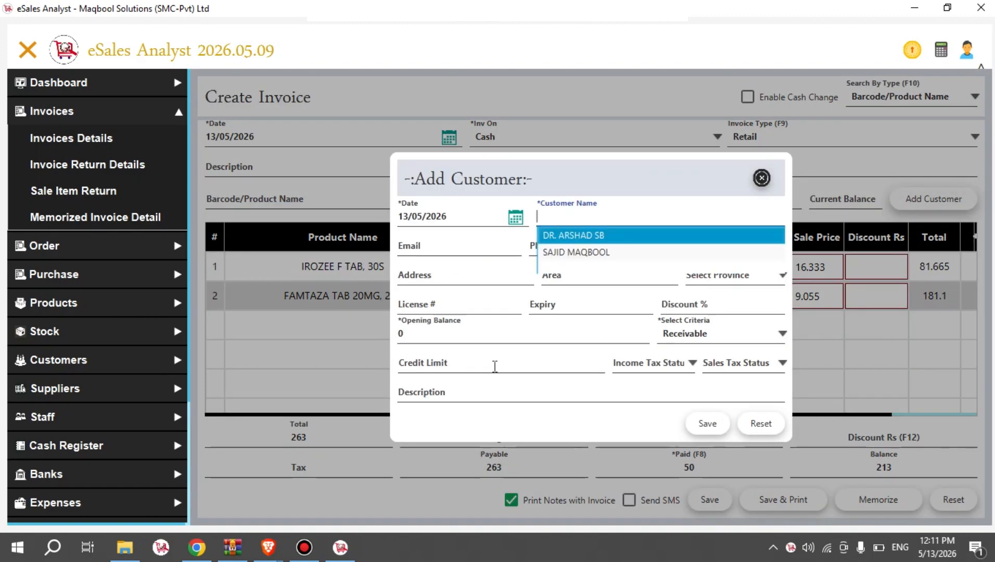
- Fill in the new customer's name and set the opening balance to 500
{"action": "type", "text": "ALI"}
{"action": "key", "text": "Tab"}
{"action": "key", "text": "Tab"}
{"action": "key", "text": "Tab"}
{"action": "key", "text": "Tab"}
{"action": "key", "text": "Tab"}
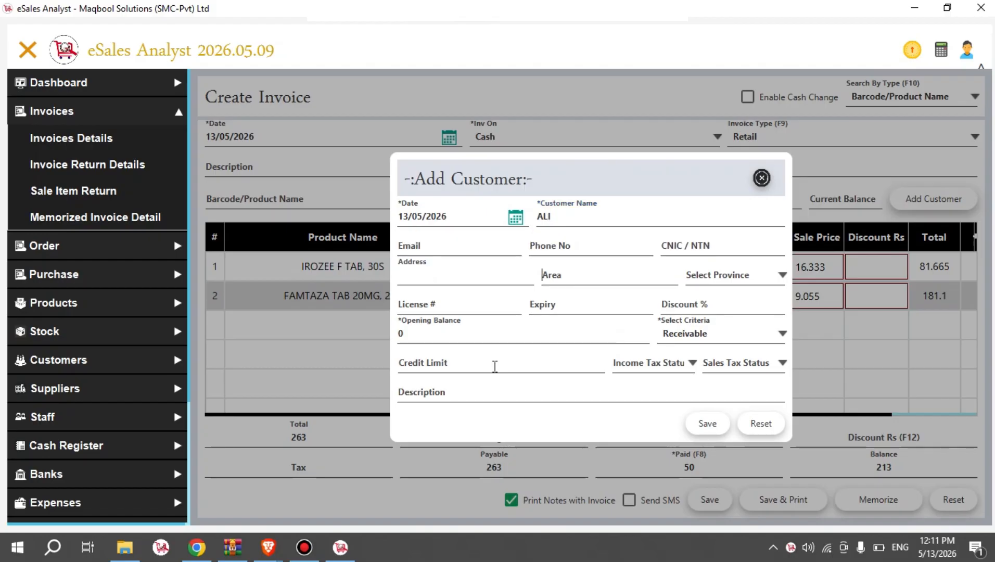
{"action": "key", "text": "Tab"}
{"action": "key", "text": "Tab"}
{"action": "key", "text": "Tab"}
{"action": "key", "text": "Tab"}
{"action": "key", "text": "Tab"}
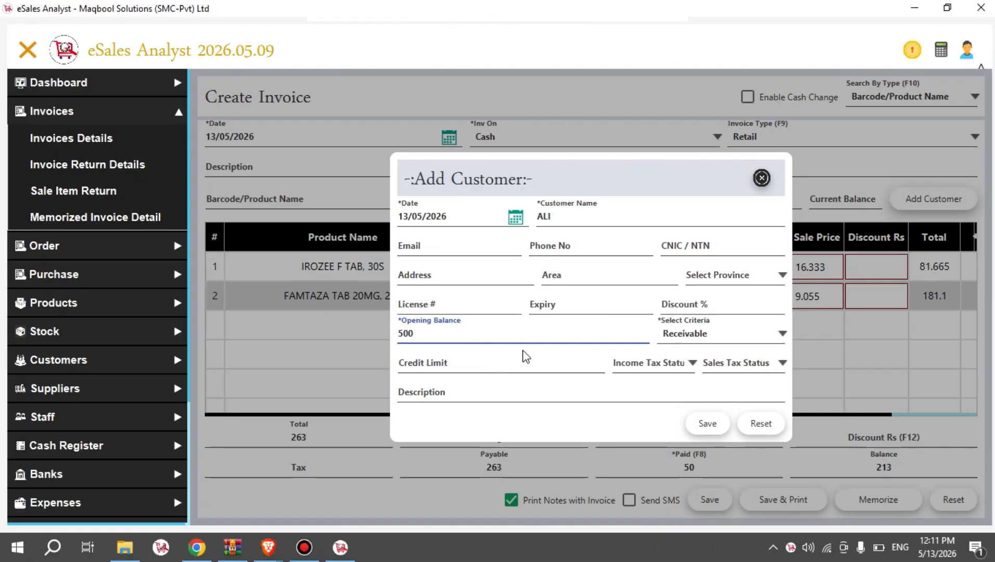
{"action": "left_click", "coordinate": [700, 340]}
{"action": "left_click", "coordinate": [682, 378]}
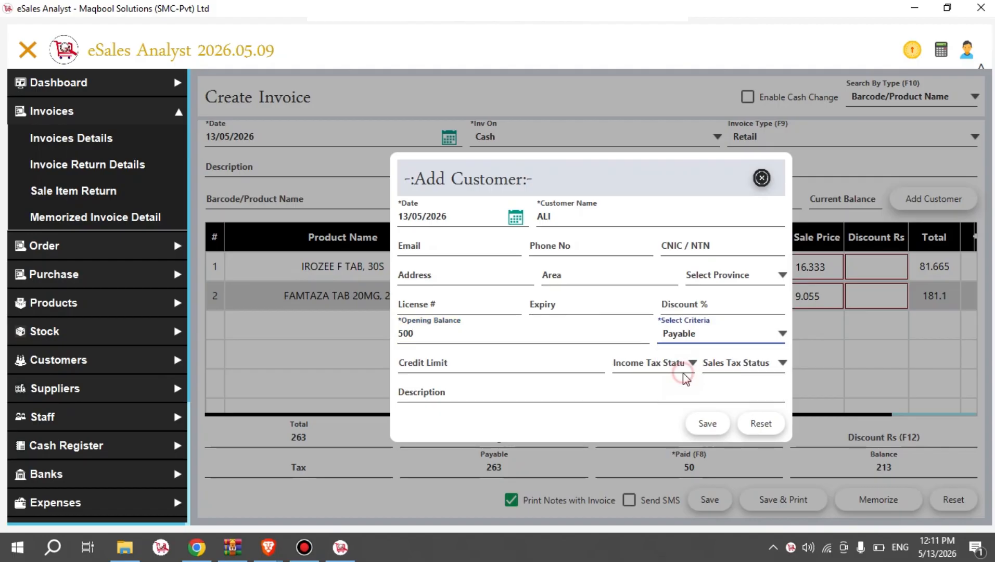
{"action": "left_click", "coordinate": [421, 341]}
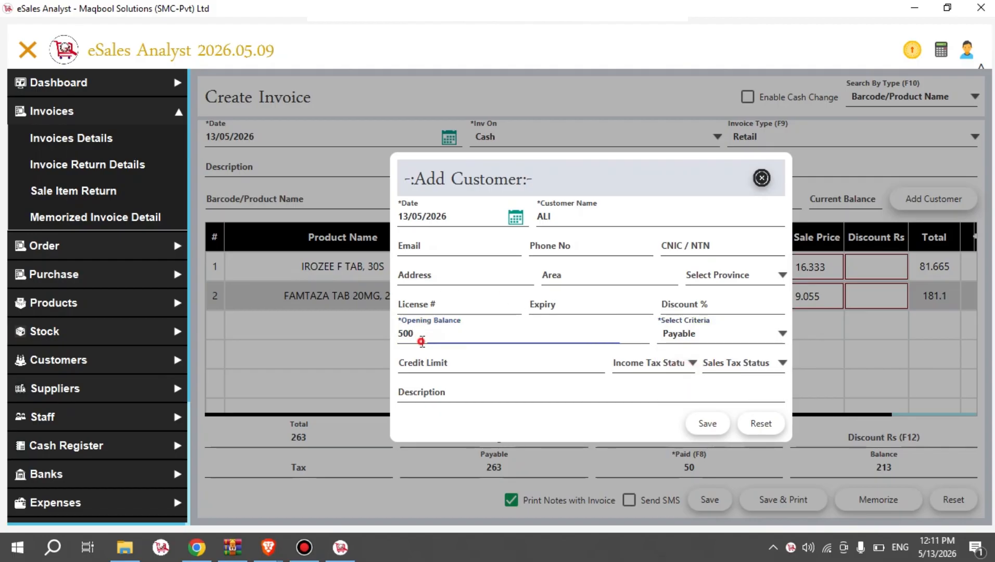
{"action": "left_click", "coordinate": [678, 340]}
{"action": "left_click", "coordinate": [676, 357]}
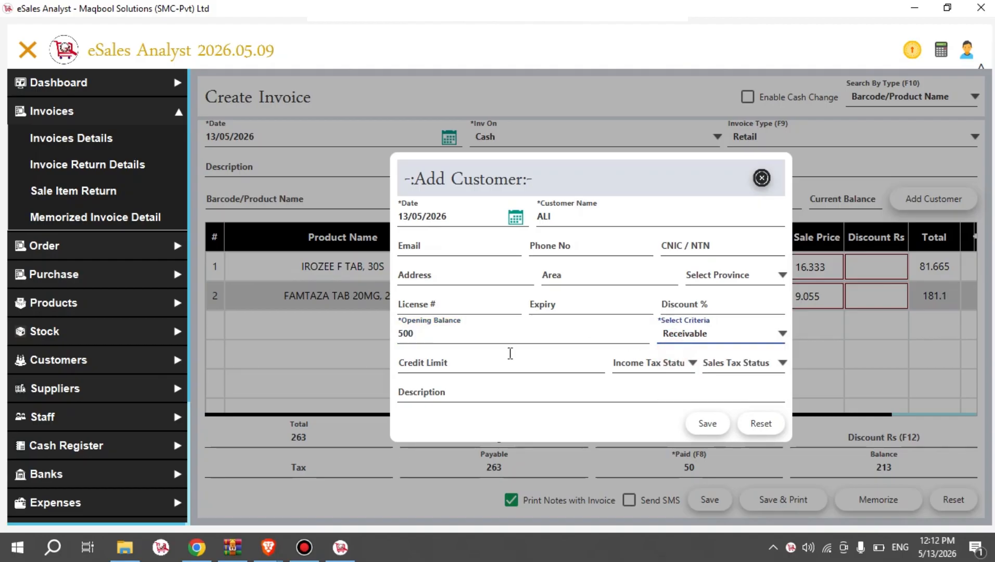
- Save the new customer record and close the customer form
{"action": "left_click", "coordinate": [702, 425]}
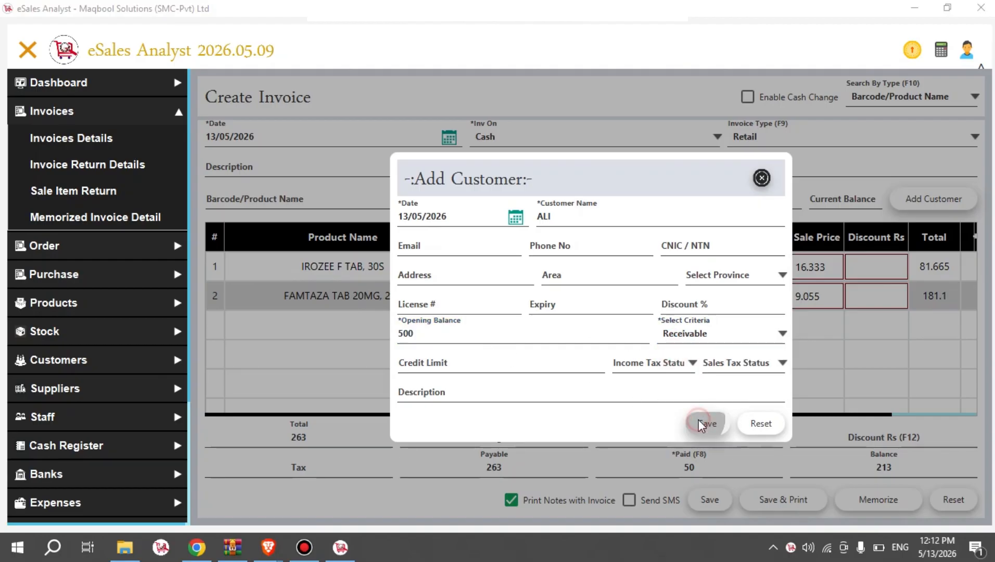
{"action": "key", "text": "Return"}
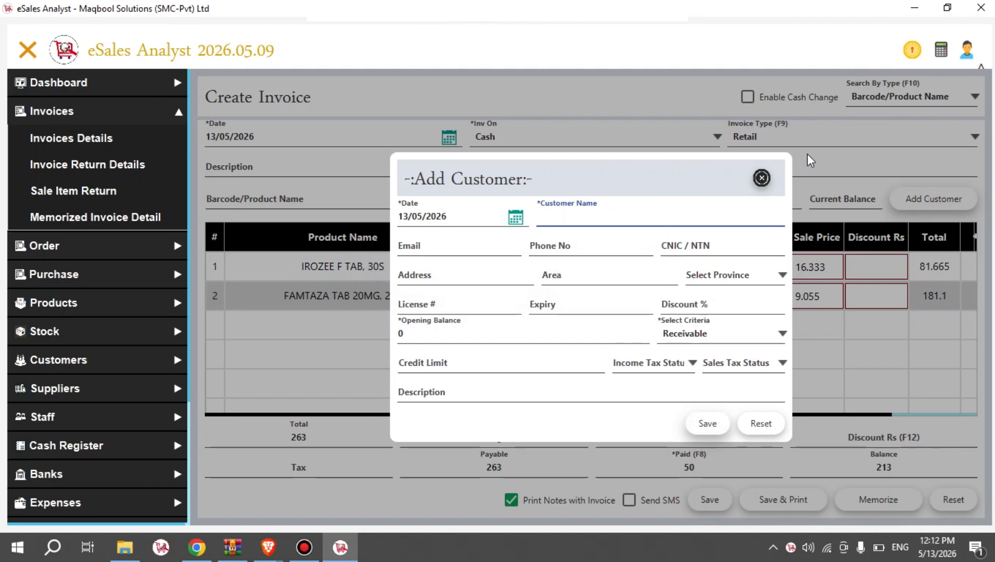
{"action": "left_click", "coordinate": [761, 177]}
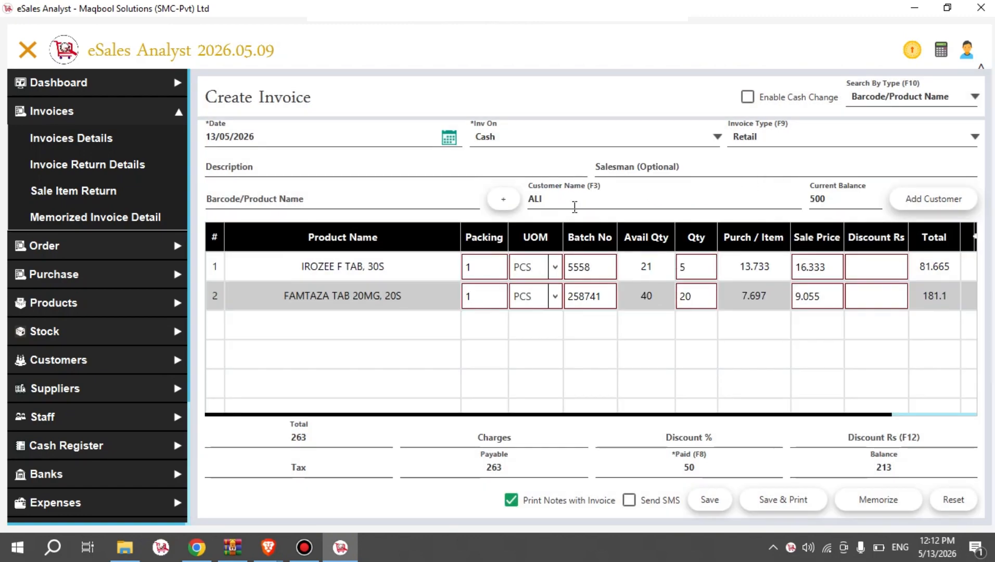
- Select the newly added customer for the invoice and enter 50 as the paid amount
{"action": "left_click", "coordinate": [574, 206]}
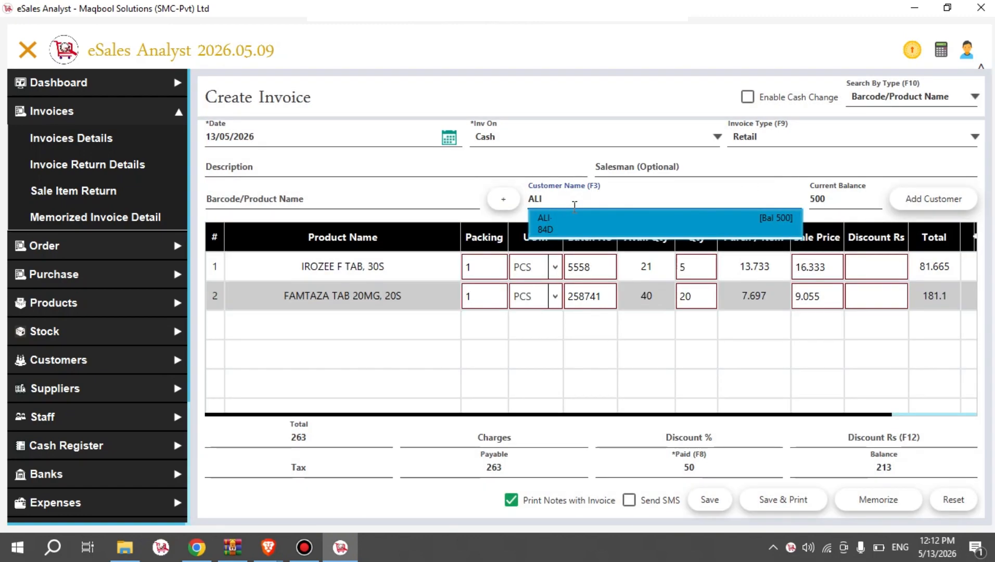
{"action": "key", "text": "Return"}
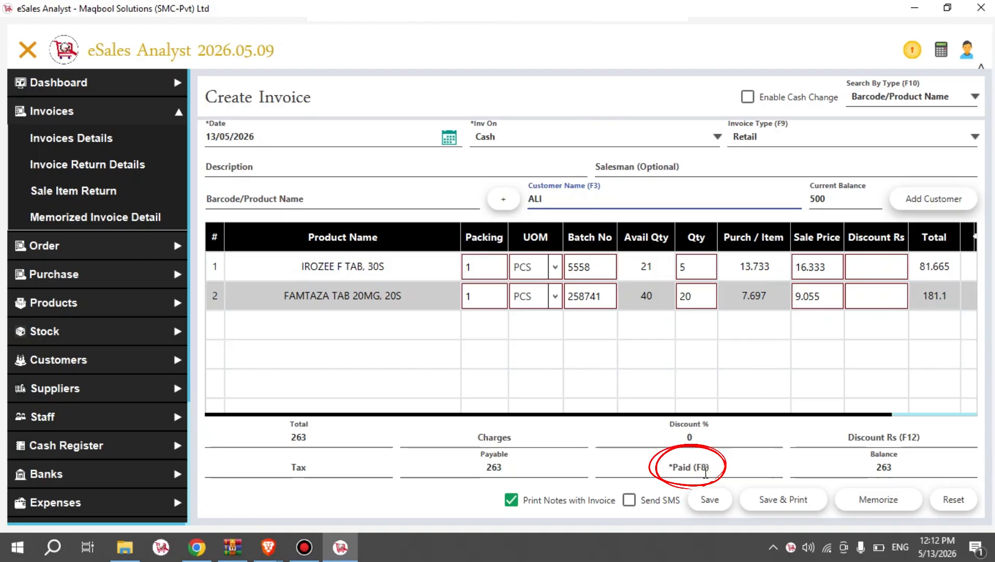
{"action": "left_click", "coordinate": [704, 473]}
{"action": "type", "text": "50"}
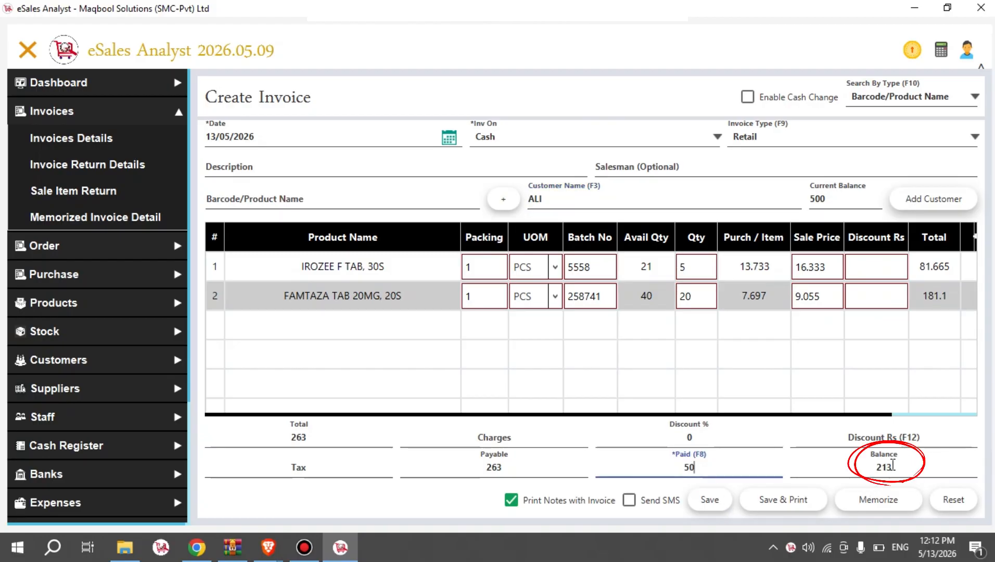
- Save the invoice without printing it
{"action": "left_click", "coordinate": [713, 503]}
{"action": "key", "text": "Return"}
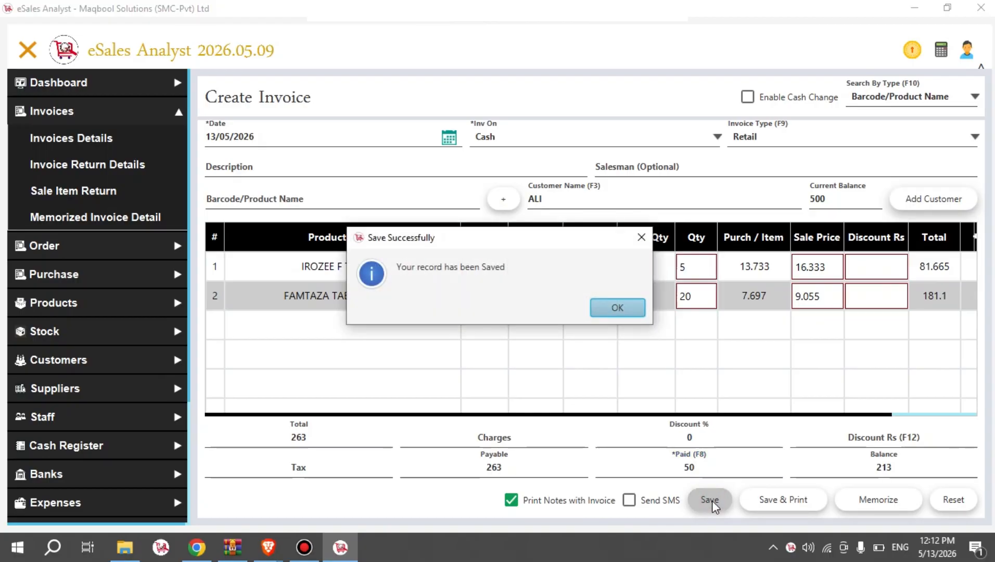
{"action": "key", "text": "Return"}
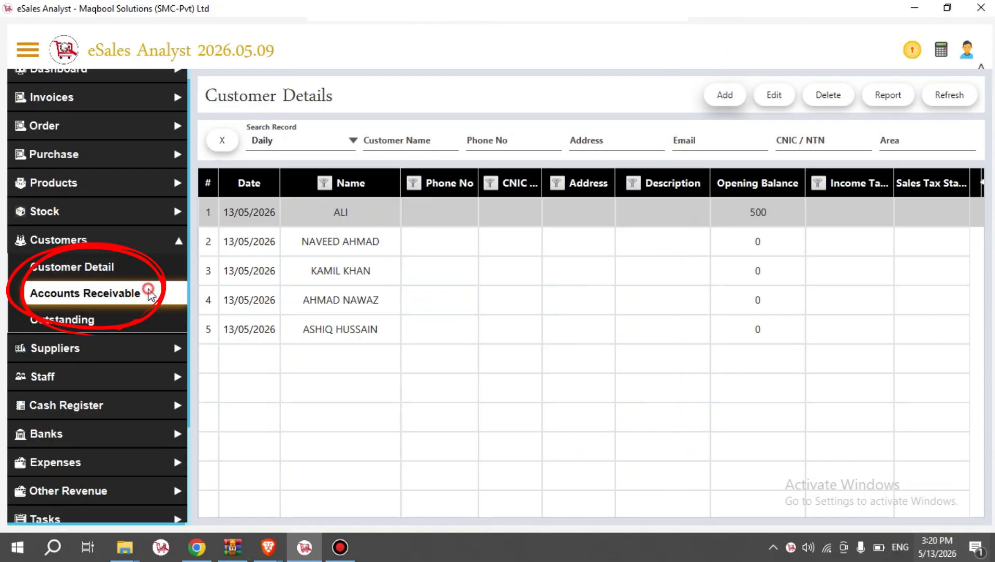
- View the new customer's ledger entries in Accounts Receivable with the records filtered to Overall
{"action": "left_click", "coordinate": [148, 288]}
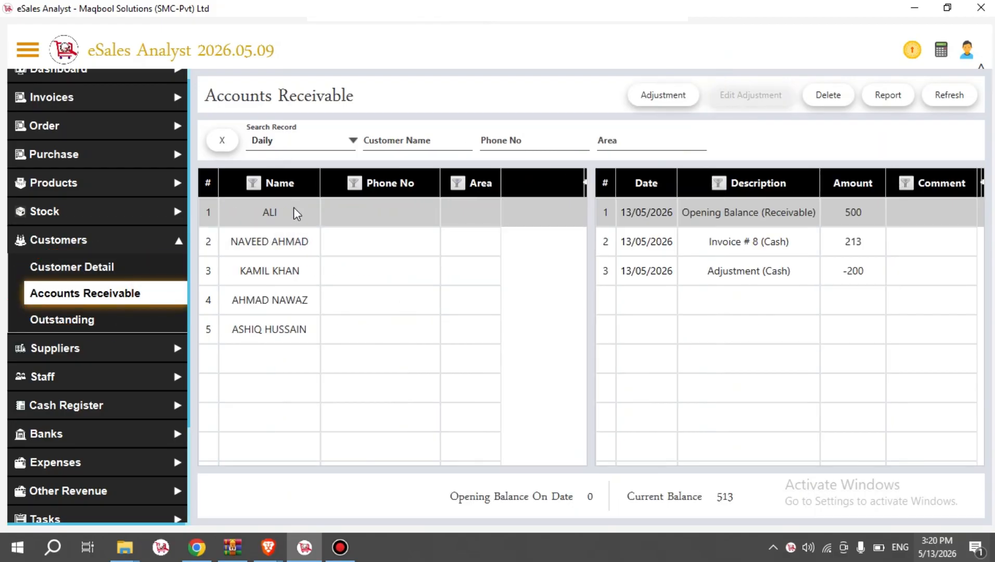
{"action": "left_click", "coordinate": [294, 142]}
{"action": "left_click", "coordinate": [269, 283]}
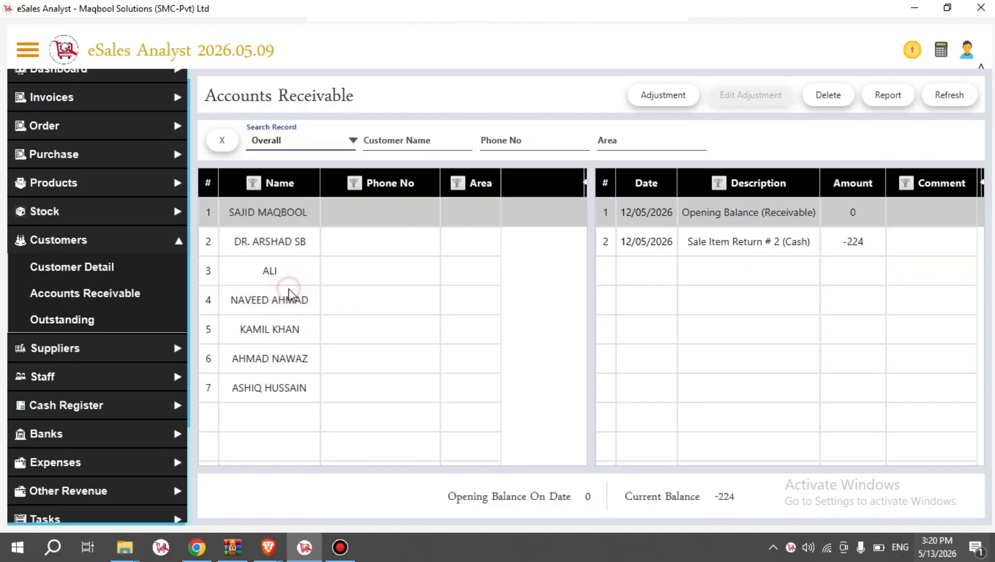
{"action": "left_click", "coordinate": [289, 268]}
{"action": "left_click", "coordinate": [418, 303]}
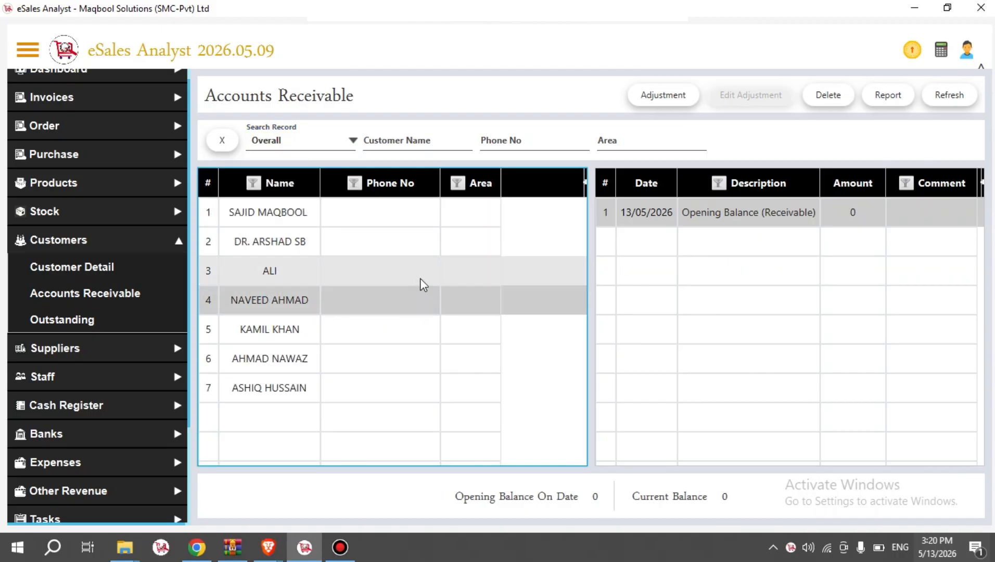
{"action": "left_click", "coordinate": [422, 273]}
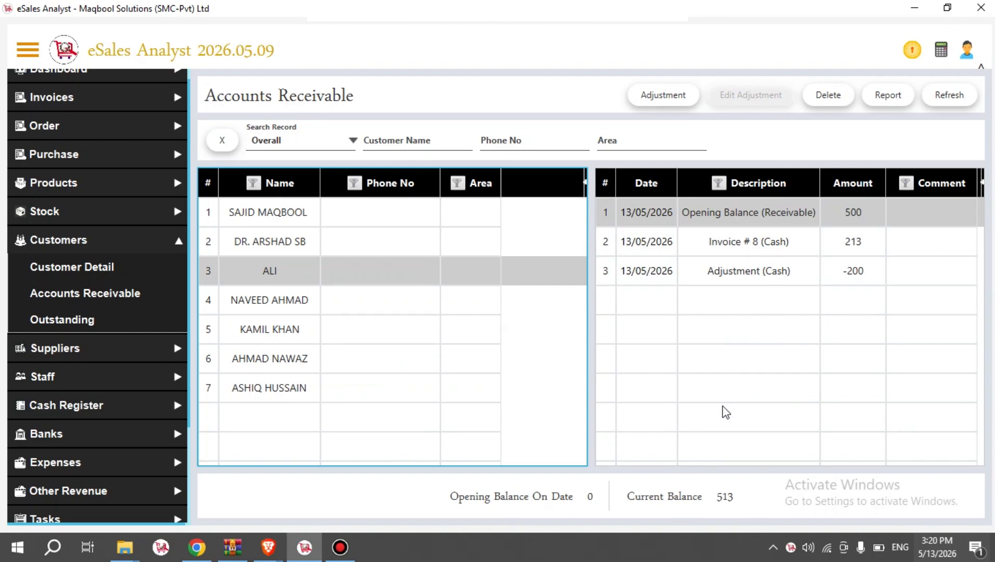
- View the Outstanding customer balances filtered to Overall and select the second customer's row
{"action": "left_click", "coordinate": [139, 319]}
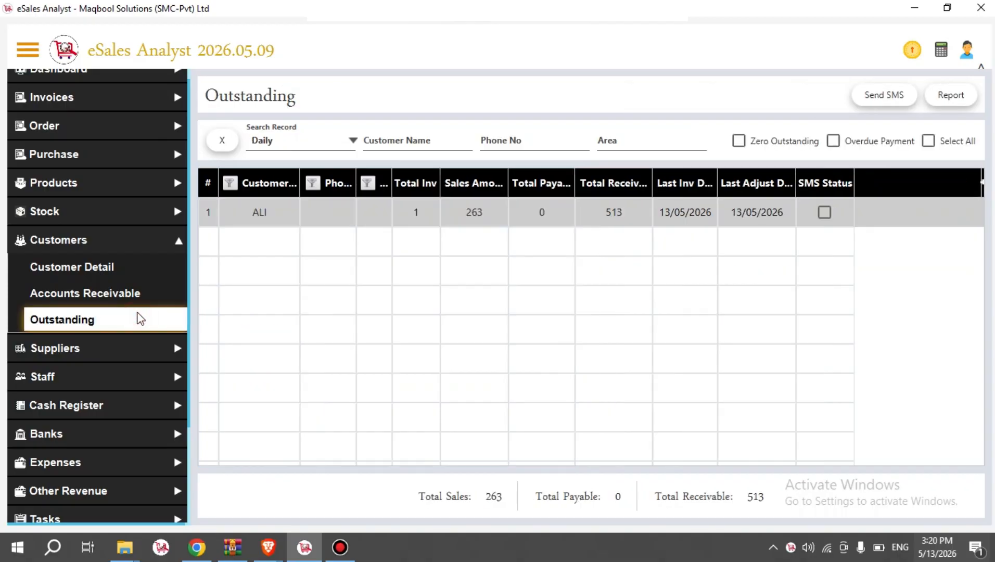
{"action": "left_click", "coordinate": [333, 148]}
{"action": "left_click", "coordinate": [305, 281]}
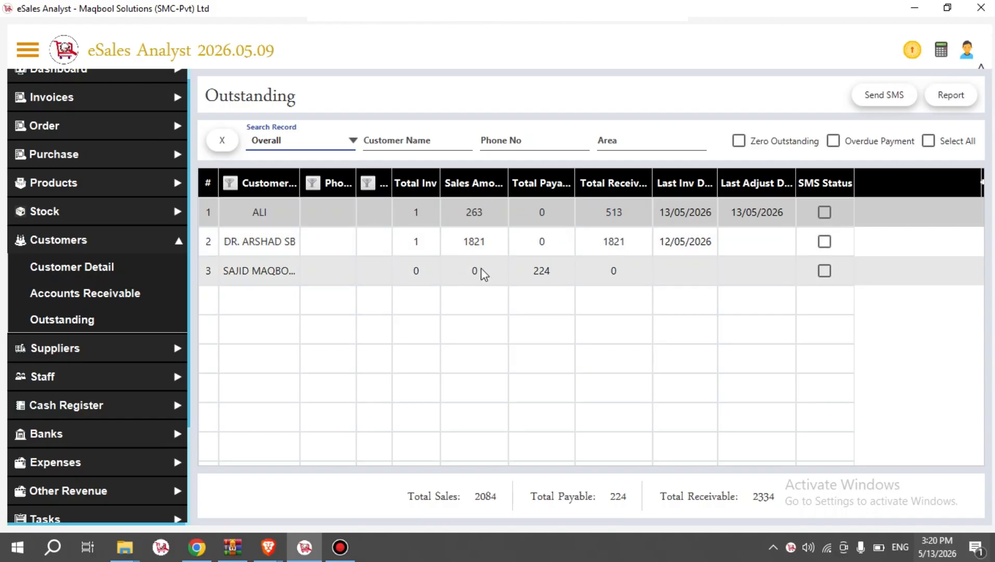
{"action": "left_click", "coordinate": [443, 249]}
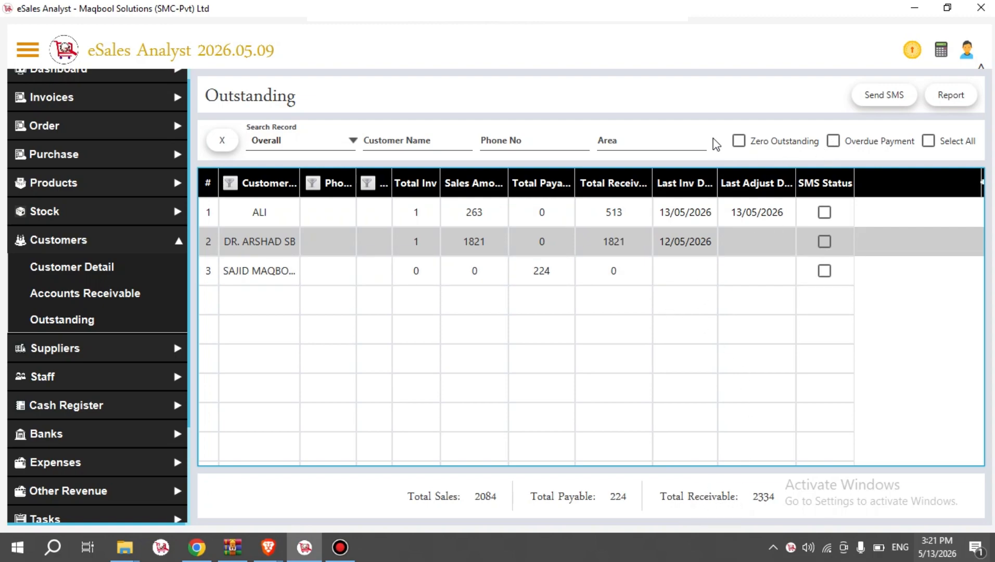
- Check the customer outstanding balances using the Zero Outstanding and Overdue Payment filters separately
{"action": "left_click", "coordinate": [739, 141]}
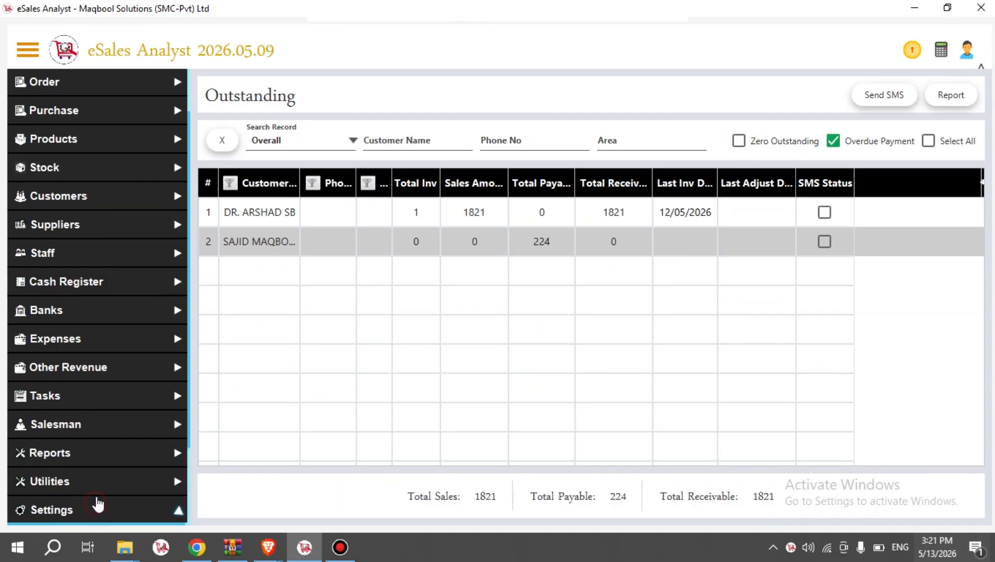
- Examine the number of overdue days under Customer Overdue Payment Limit in General Settings
{"action": "left_click", "coordinate": [102, 489]}
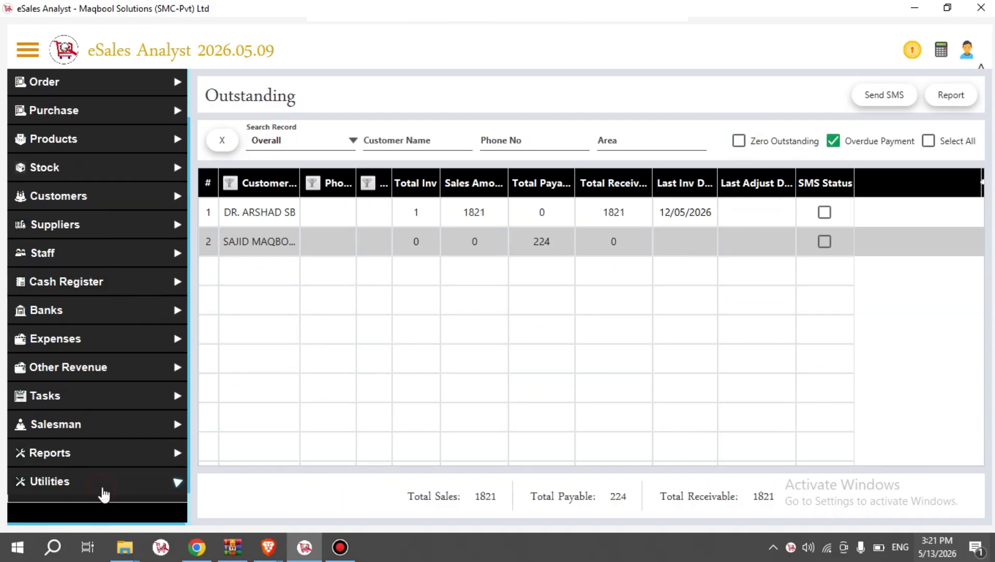
{"action": "left_click", "coordinate": [100, 506]}
{"action": "left_click", "coordinate": [131, 438]}
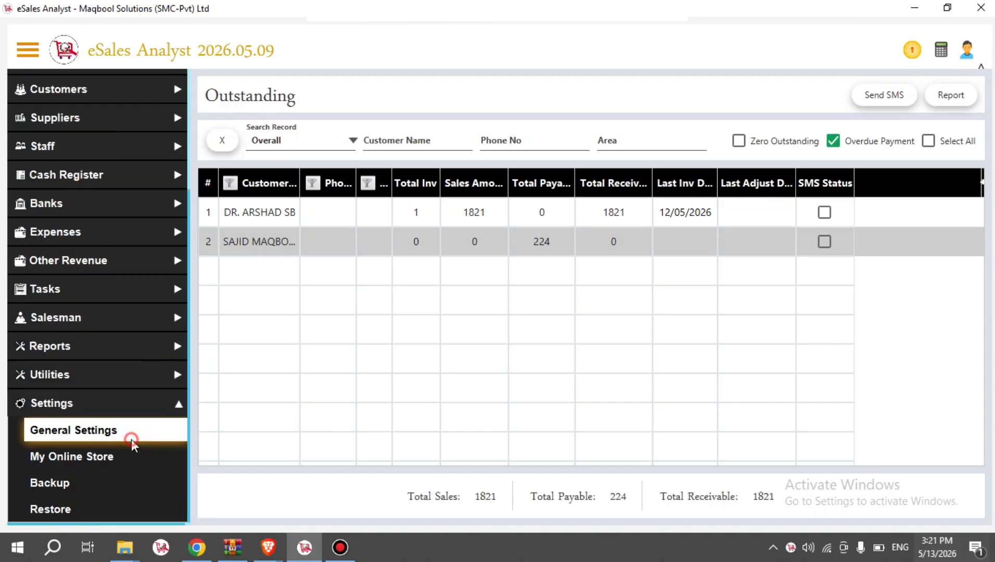
{"action": "scroll", "coordinate": [690, 222], "scroll_direction": "down", "scroll_amount": 5}
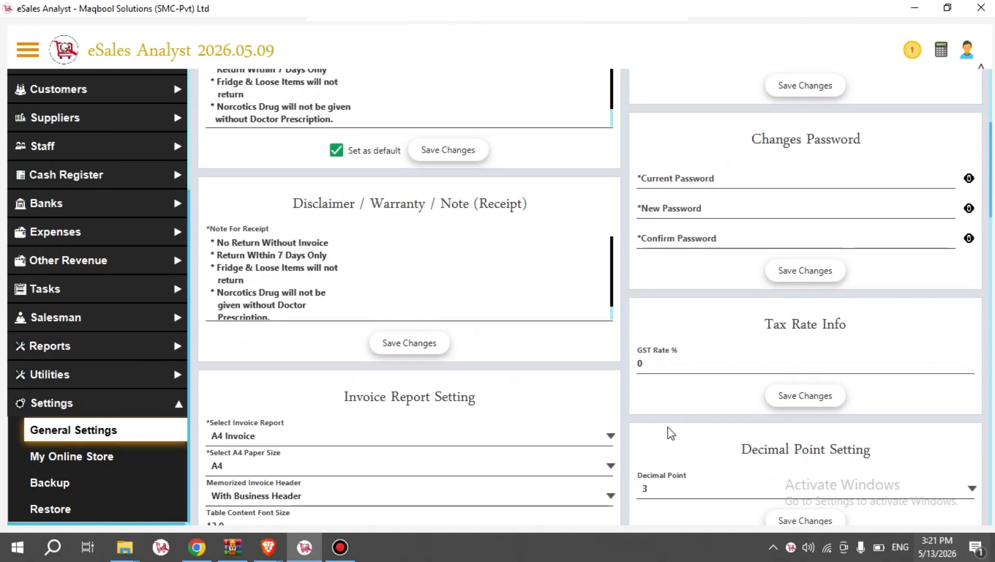
{"action": "scroll", "coordinate": [671, 434], "scroll_direction": "down", "scroll_amount": 8}
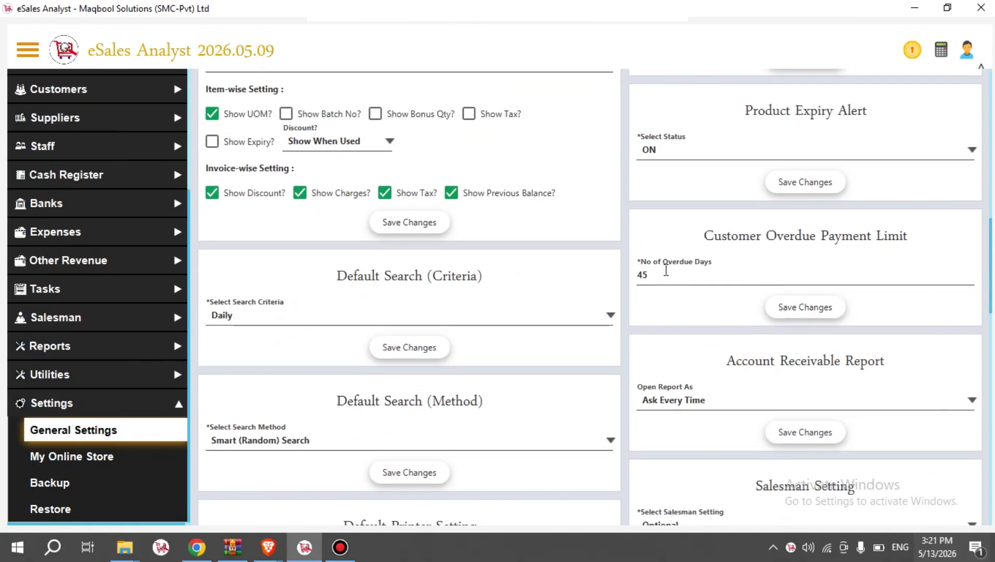
{"action": "double_click", "coordinate": [665, 271]}
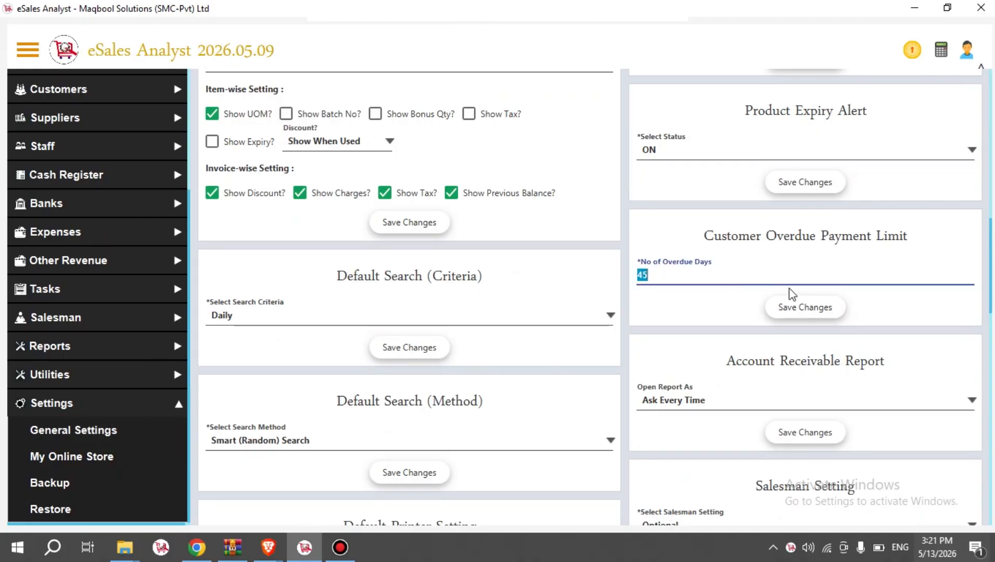
{"action": "left_click", "coordinate": [786, 305]}
{"action": "left_click", "coordinate": [611, 309]}
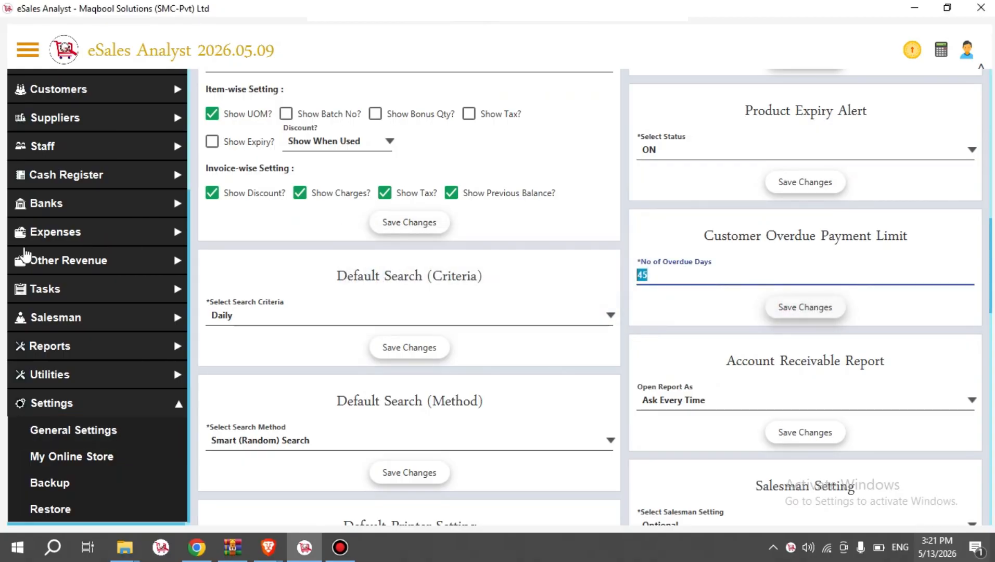
- List the Overall customer outstanding balances restricted to Overdue Payment and widen the Last Adjust Date column to show its full heading
{"action": "scroll", "coordinate": [57, 223], "scroll_direction": "up", "scroll_amount": 4}
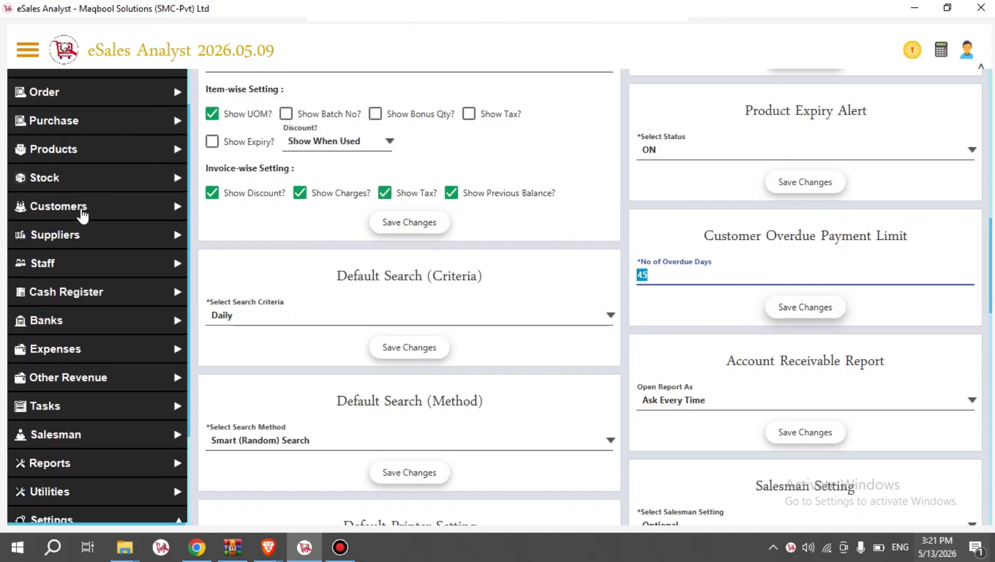
{"action": "left_click", "coordinate": [84, 210]}
{"action": "left_click", "coordinate": [125, 288]}
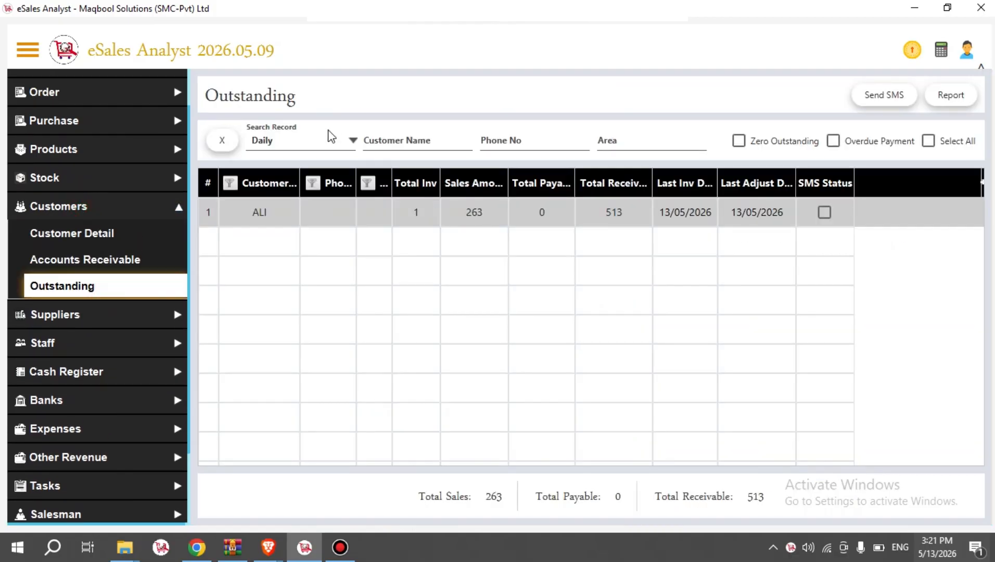
{"action": "left_click", "coordinate": [311, 142]}
{"action": "left_click", "coordinate": [289, 284]}
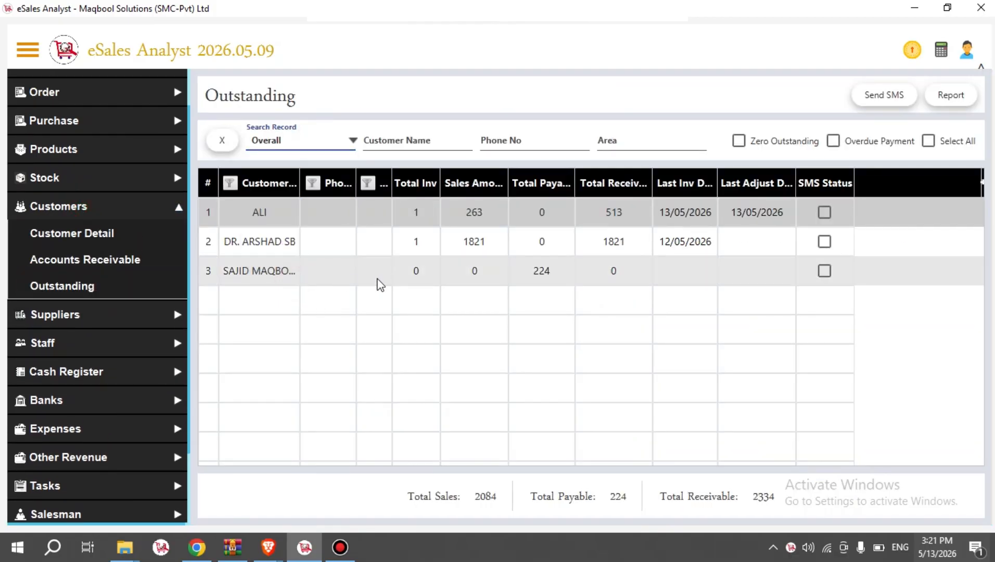
{"action": "left_click", "coordinate": [843, 150]}
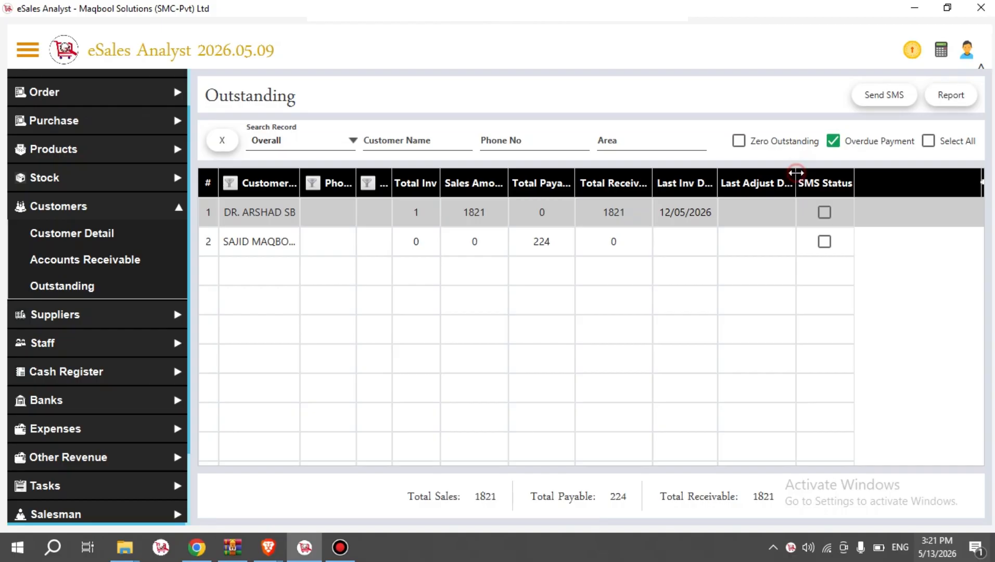
{"action": "left_click_drag", "start_coordinate": [795, 172], "coordinate": [822, 173]}
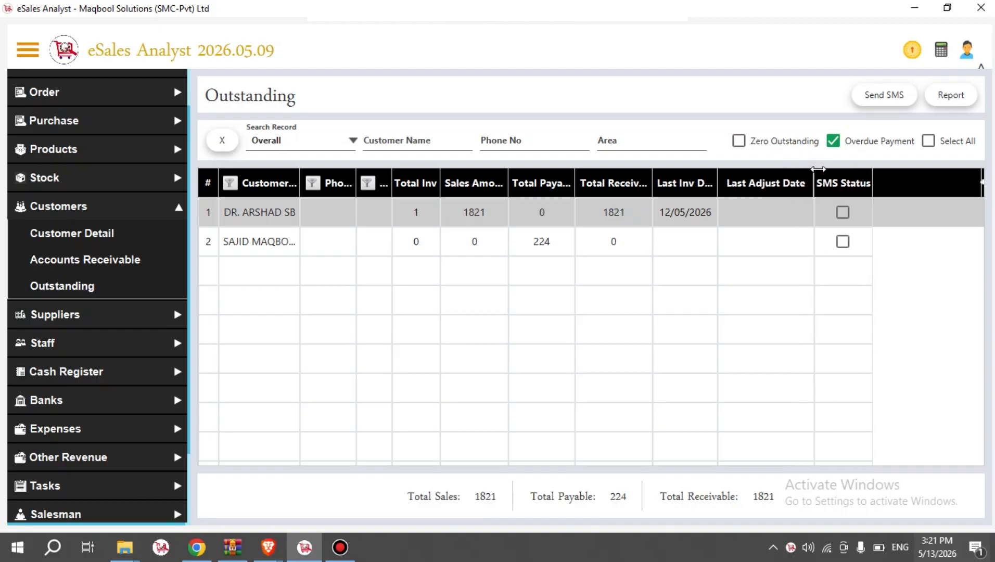
- Open the suppliers' Accounts Payable with the records filtered to Overall
{"action": "left_click", "coordinate": [98, 315]}
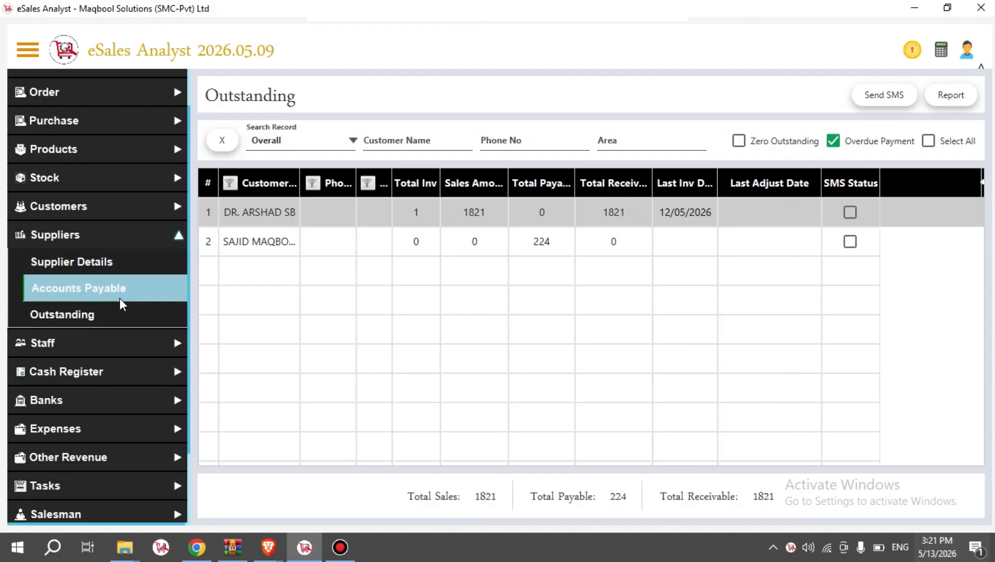
{"action": "left_click", "coordinate": [121, 289]}
{"action": "left_click", "coordinate": [307, 143]}
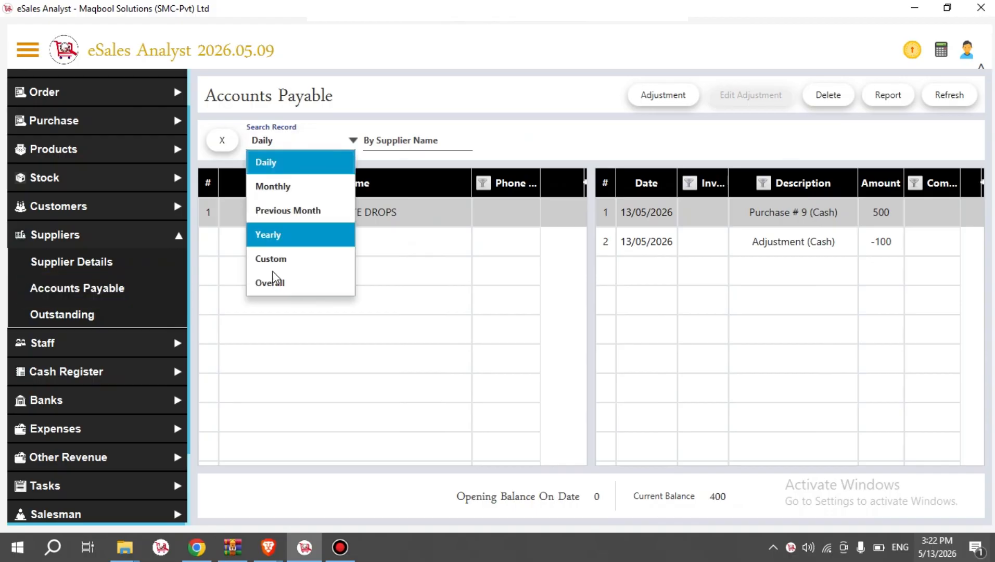
{"action": "left_click", "coordinate": [271, 281]}
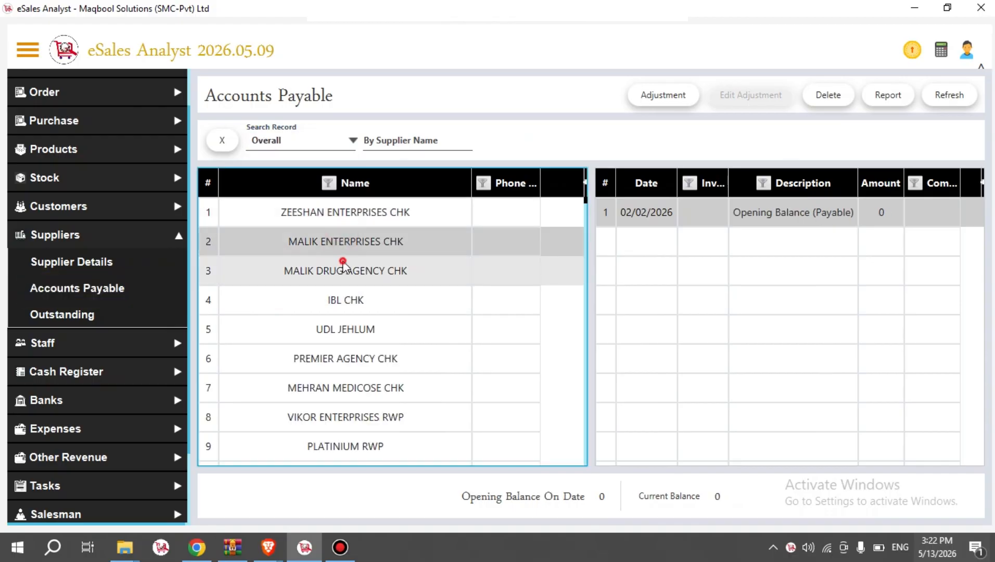
- Compare the ledger entries of several suppliers in Accounts Payable, finishing on IBL CHK
{"action": "left_click", "coordinate": [344, 268]}
{"action": "left_click", "coordinate": [346, 291]}
{"action": "left_click", "coordinate": [339, 315]}
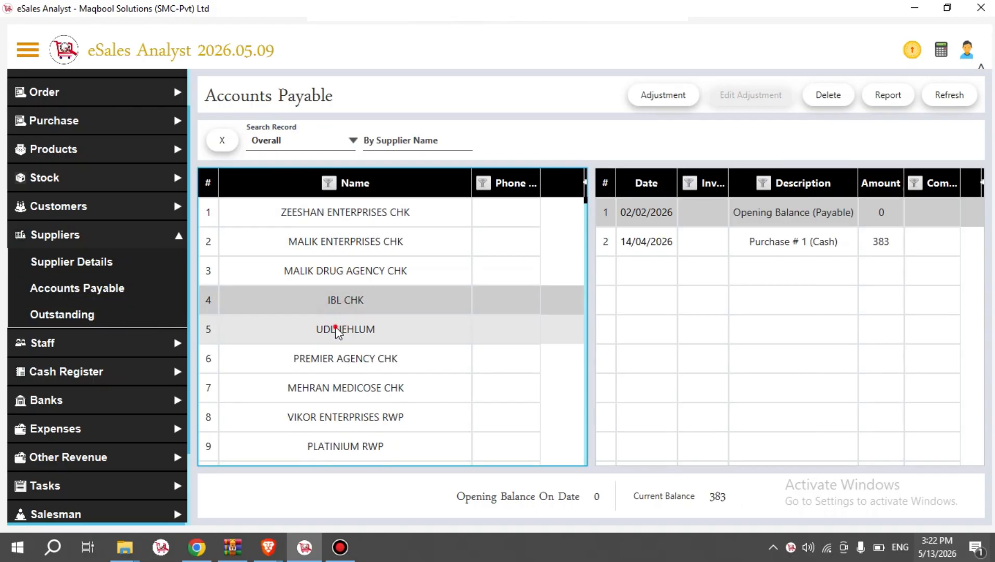
{"action": "left_click", "coordinate": [339, 273]}
{"action": "left_click", "coordinate": [340, 291]}
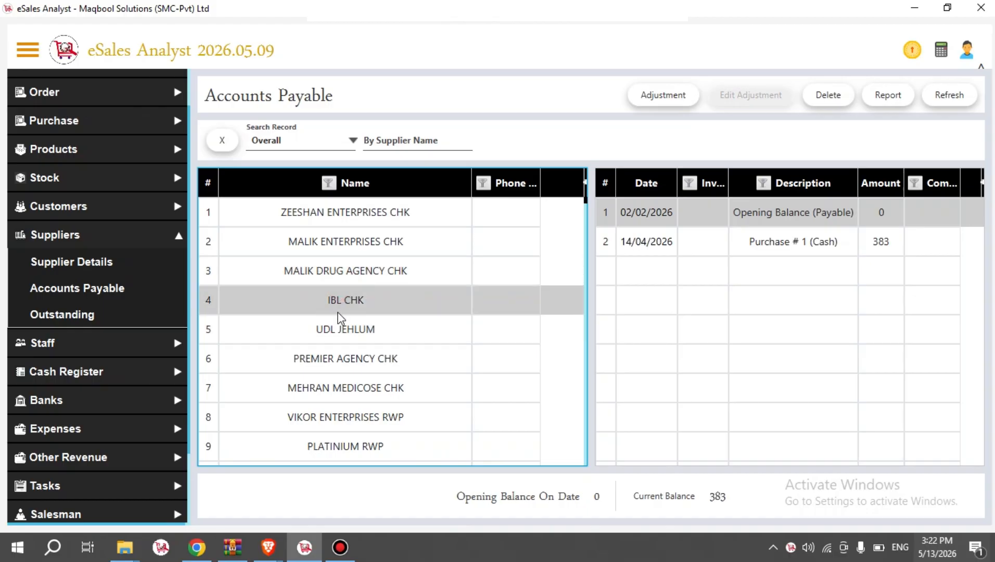
{"action": "left_click", "coordinate": [357, 325]}
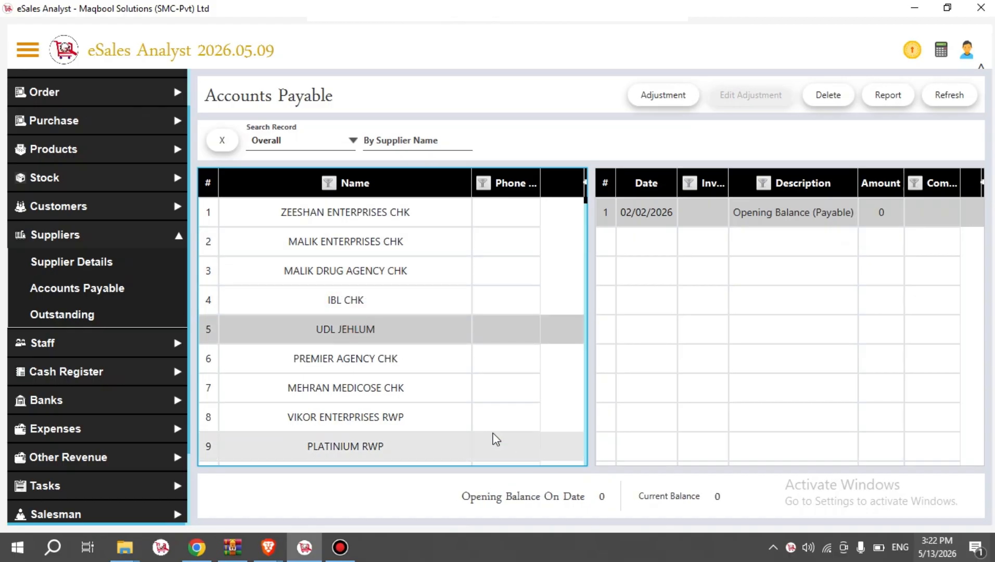
{"action": "left_click", "coordinate": [415, 304]}
{"action": "left_click", "coordinate": [419, 273]}
{"action": "left_click", "coordinate": [420, 308]}
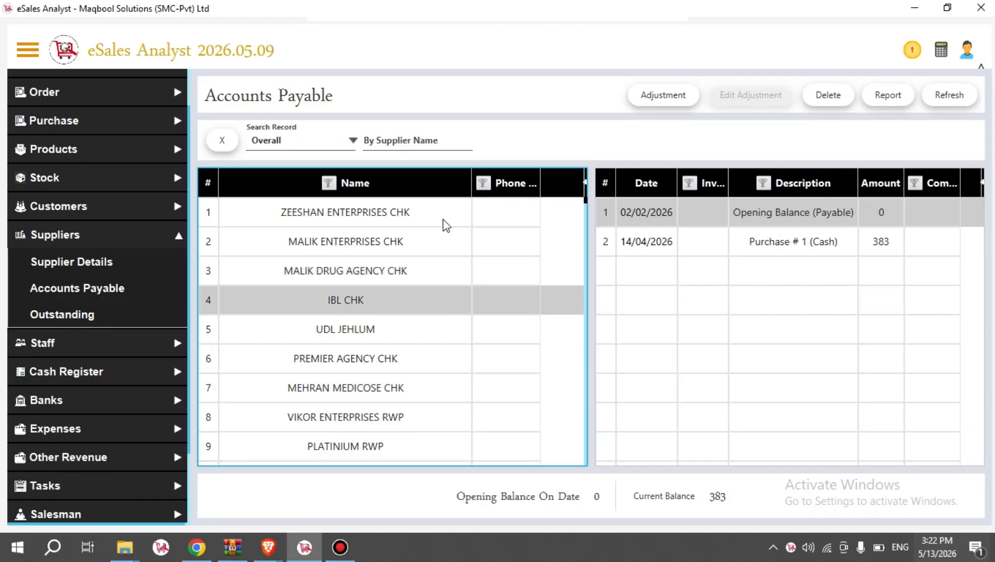
- View the supplier Outstanding balances filtered to Overall and select the OPENING STOCK row
{"action": "left_click", "coordinate": [85, 316]}
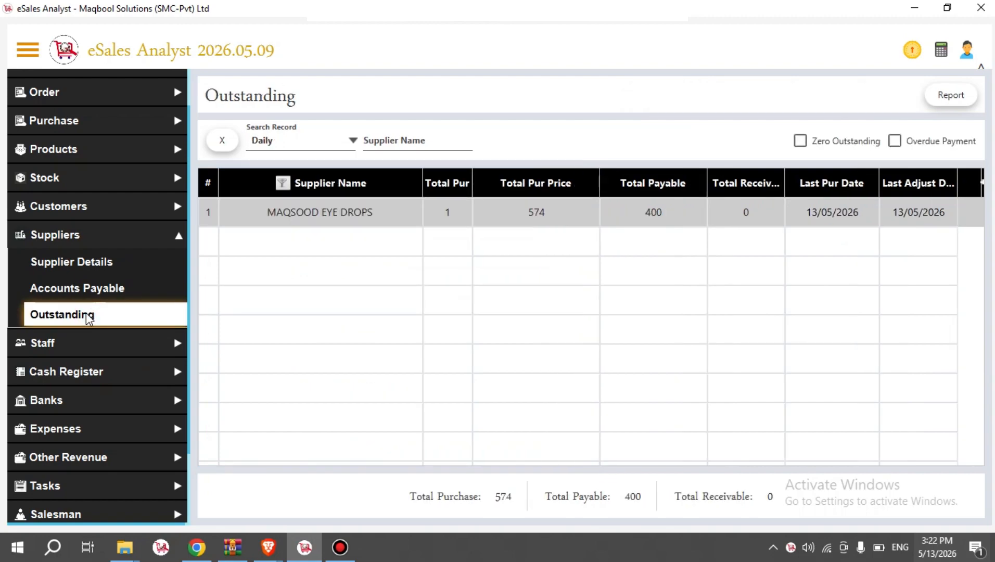
{"action": "left_click", "coordinate": [299, 145]}
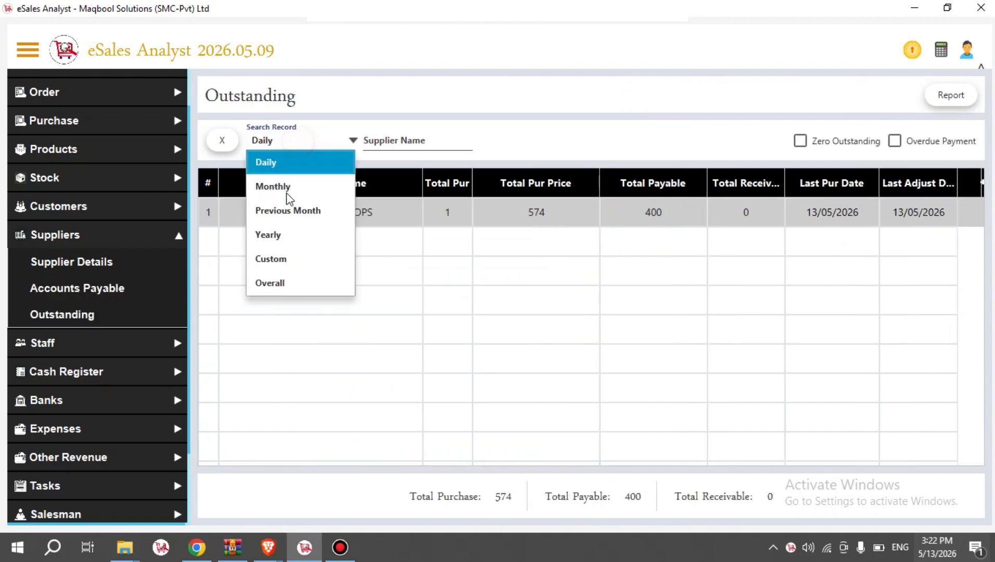
{"action": "left_click", "coordinate": [286, 284]}
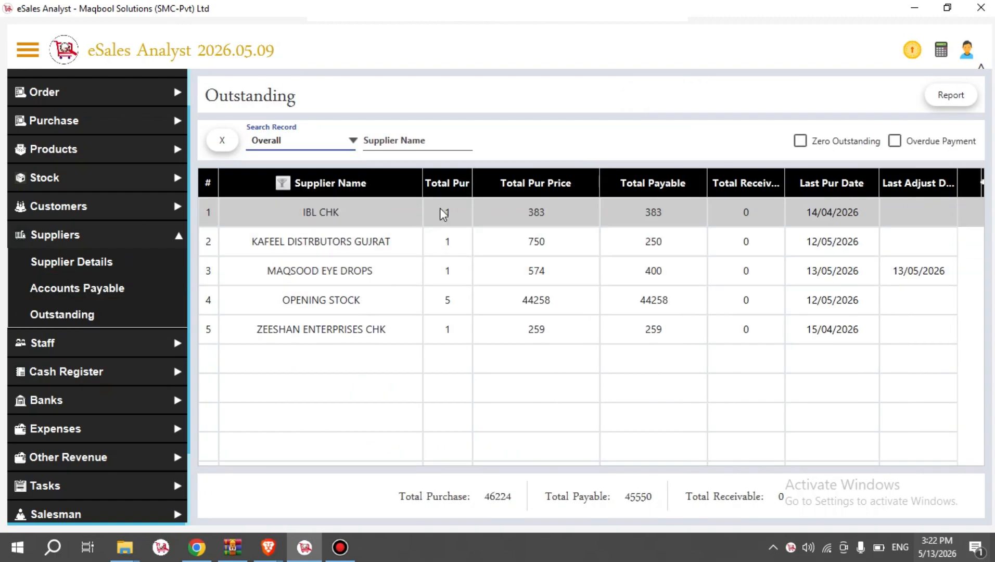
{"action": "left_click", "coordinate": [536, 270]}
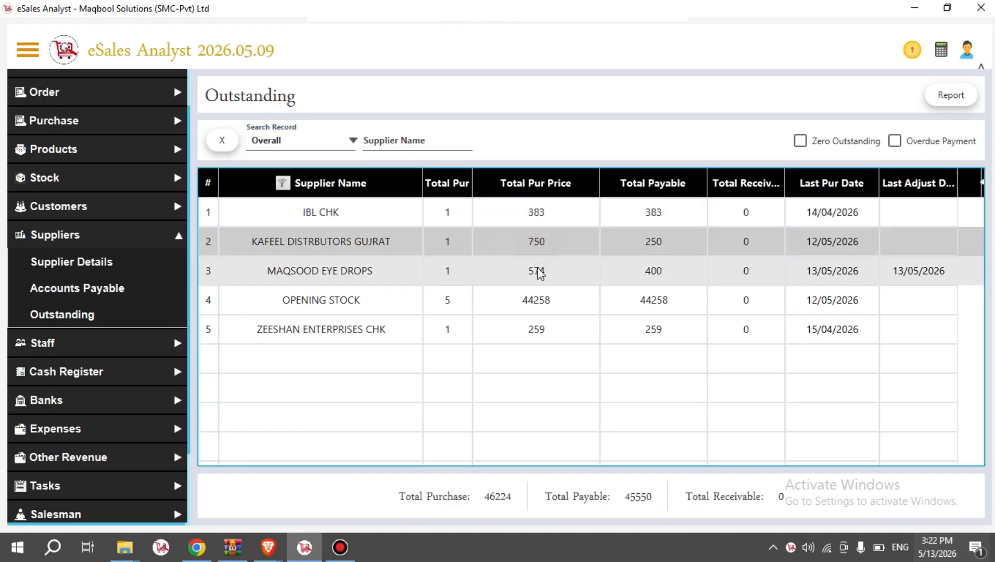
{"action": "left_click", "coordinate": [533, 308]}
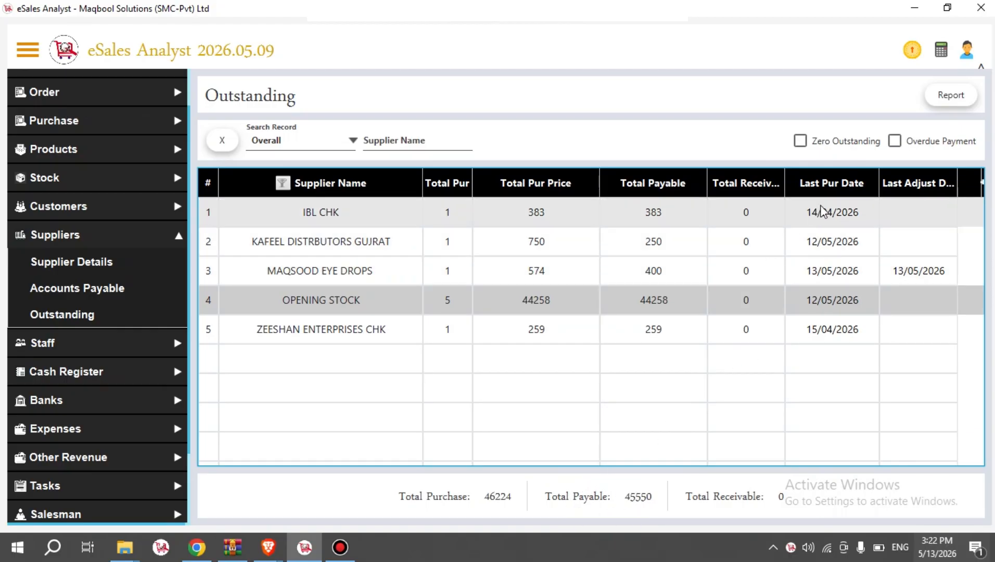
- Browse the suppliers listed with the Zero Outstanding filter, and turn that filter off again
{"action": "left_click", "coordinate": [807, 142]}
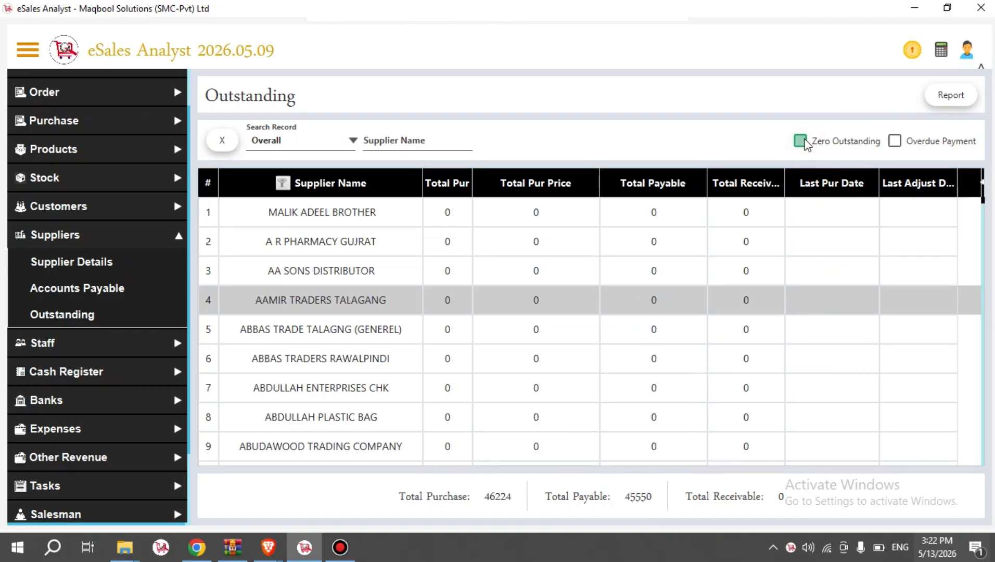
{"action": "scroll", "coordinate": [679, 279], "scroll_direction": "down", "scroll_amount": 3}
{"action": "scroll", "coordinate": [678, 277], "scroll_direction": "up", "scroll_amount": 3}
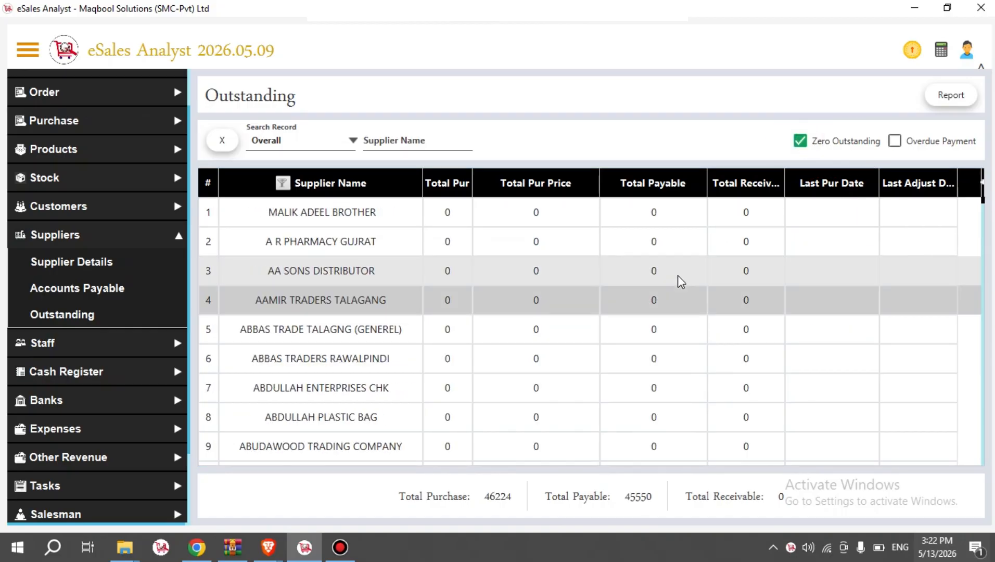
{"action": "scroll", "coordinate": [678, 275], "scroll_direction": "down", "scroll_amount": 20}
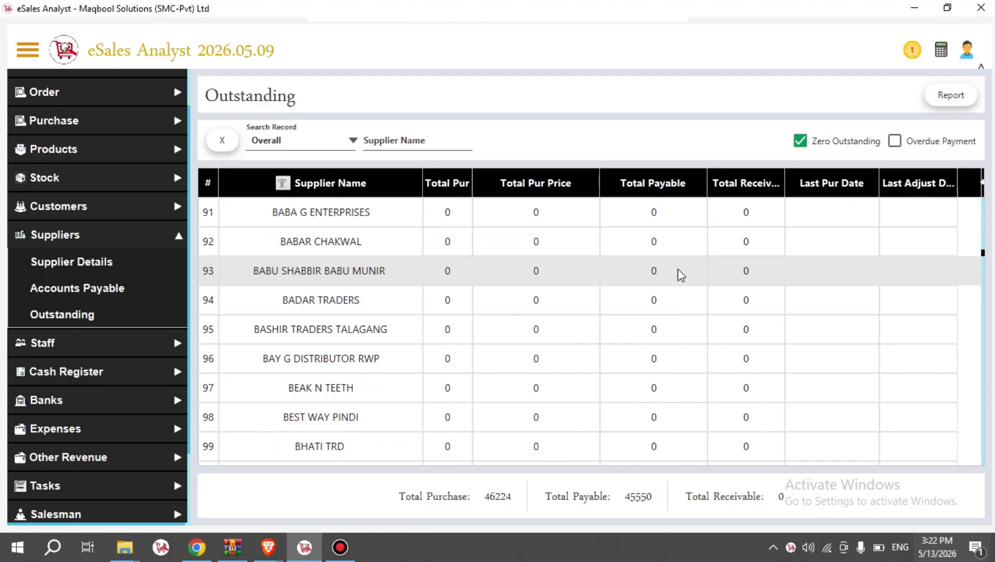
{"action": "scroll", "coordinate": [678, 270], "scroll_direction": "up", "scroll_amount": 12}
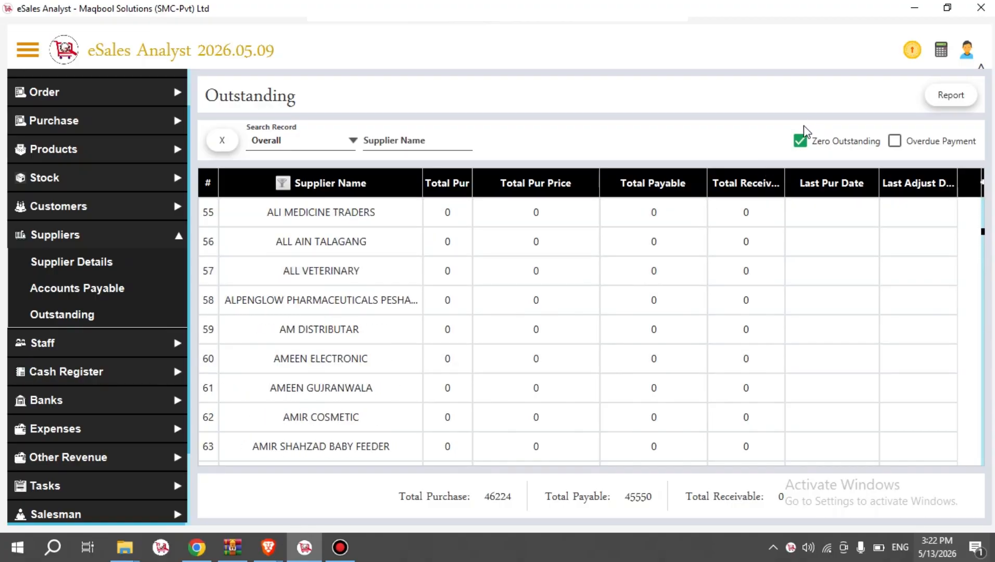
{"action": "left_click", "coordinate": [800, 141]}
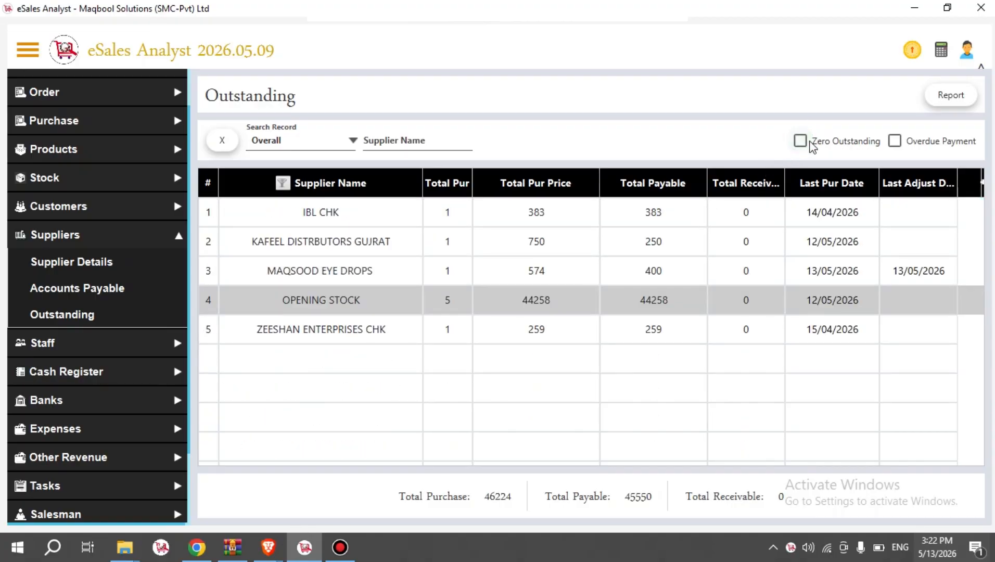
- Filter the supplier balances to Overdue Payment and go through the listed suppliers' last purchase dates
{"action": "left_click", "coordinate": [895, 141]}
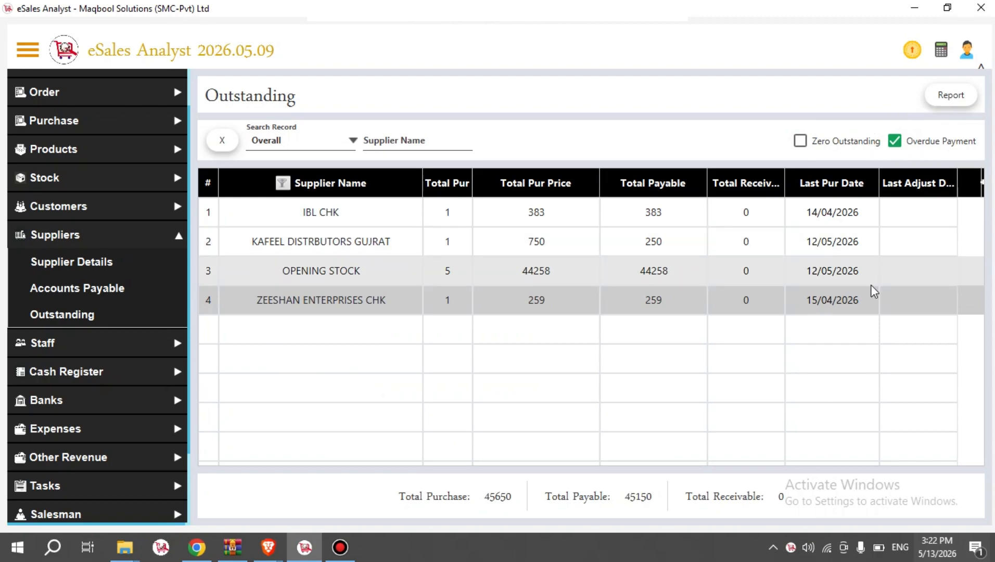
{"action": "left_click", "coordinate": [901, 216]}
{"action": "left_click", "coordinate": [831, 241]}
{"action": "left_click", "coordinate": [835, 216]}
{"action": "left_click", "coordinate": [823, 244]}
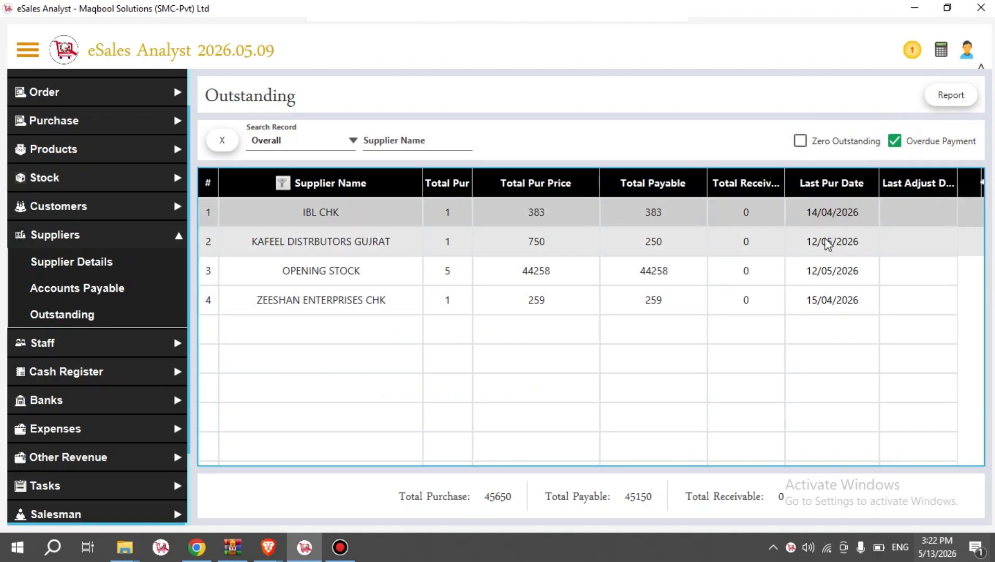
{"action": "left_click", "coordinate": [822, 259]}
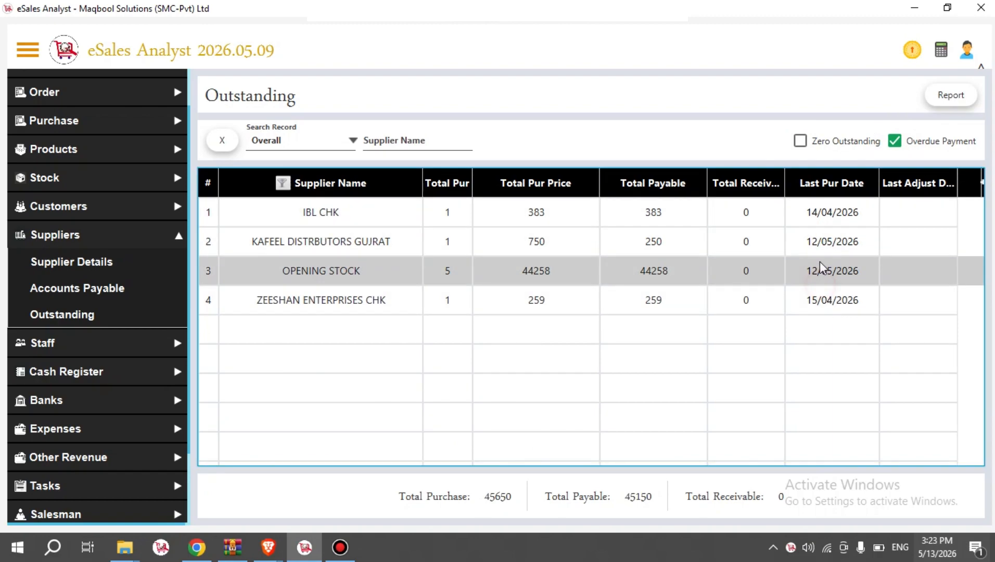
- Clear the Overdue Payment filter, generate the Overall supplier outstanding report and close it after viewing
{"action": "left_click", "coordinate": [896, 146]}
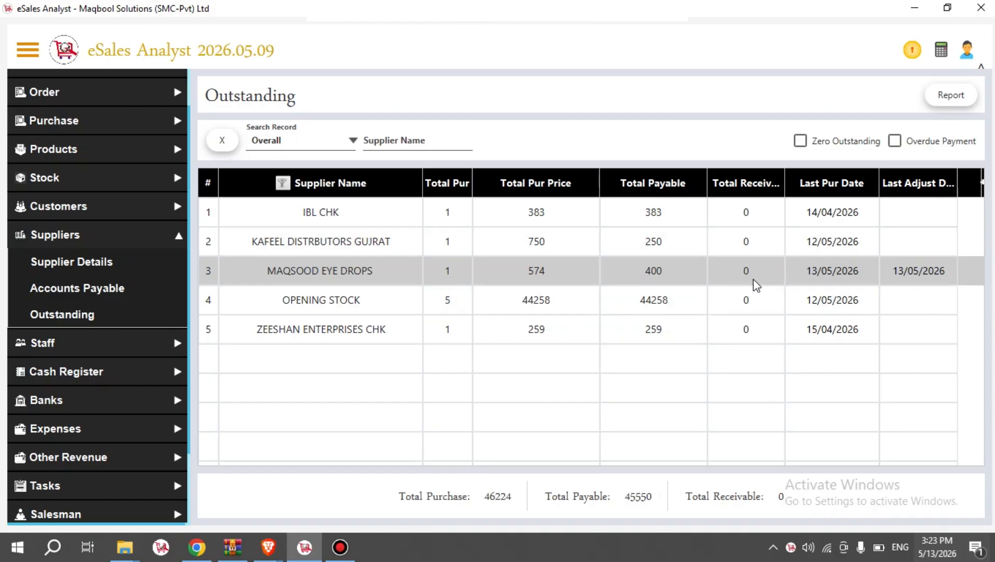
{"action": "left_click", "coordinate": [955, 102]}
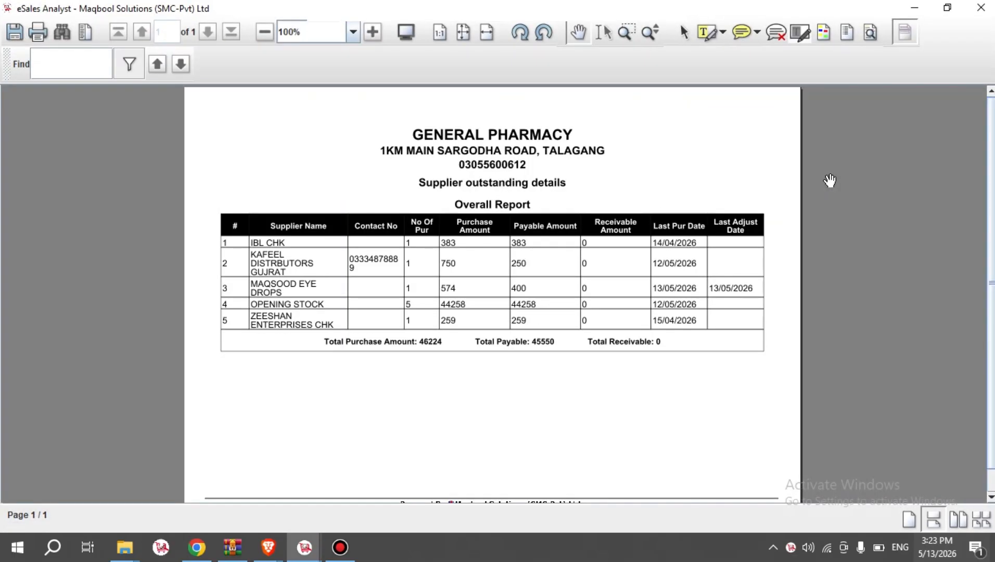
{"action": "left_click", "coordinate": [981, 8]}
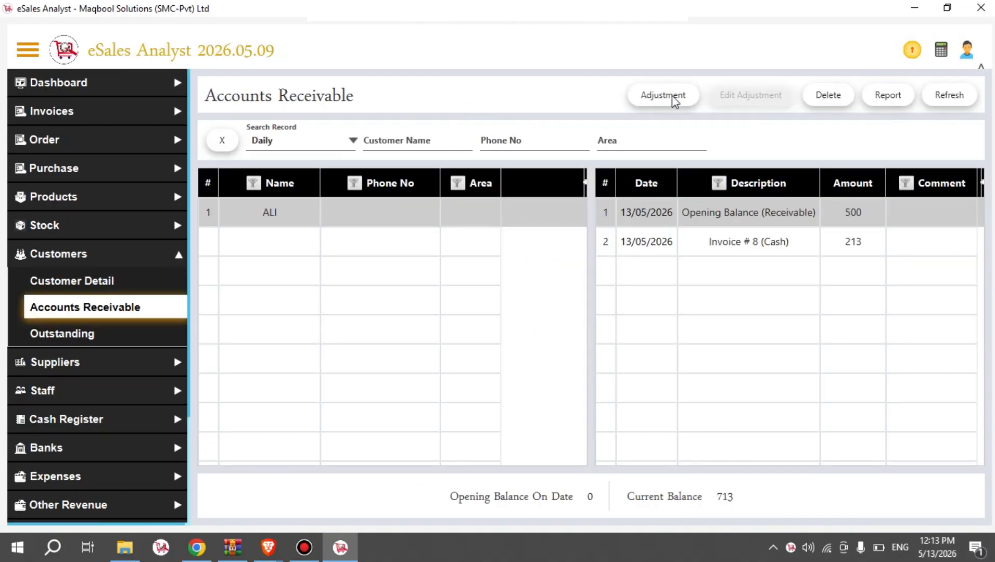
- Start a new accounts receivable adjustment and choose the listed customer for it
{"action": "left_click", "coordinate": [657, 100]}
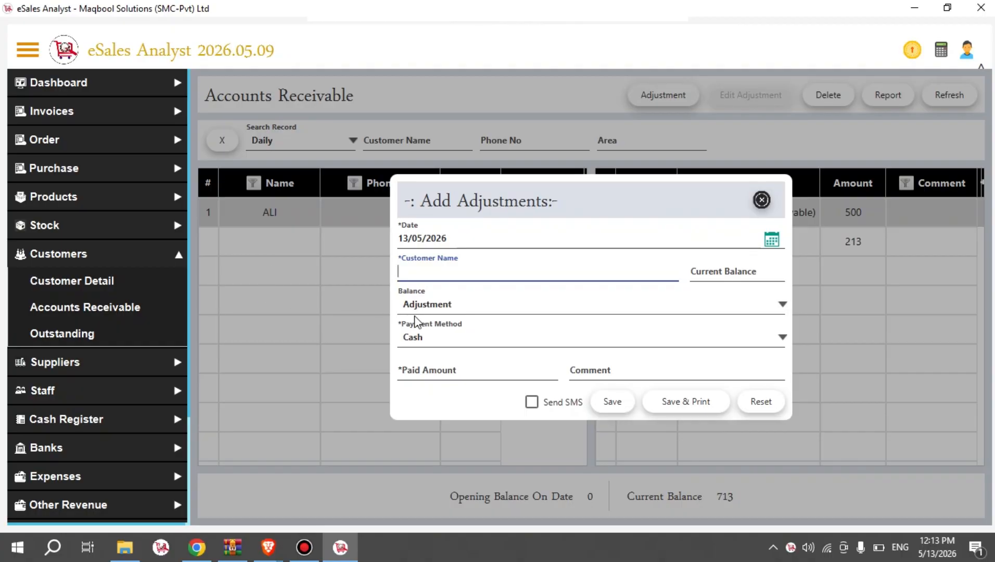
{"action": "type", "text": "AL"}
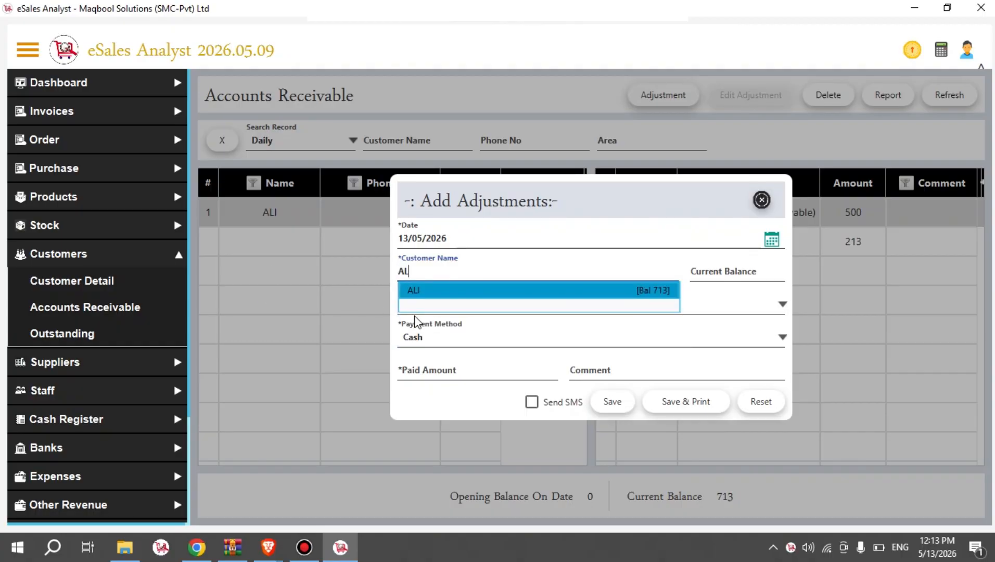
{"action": "key", "text": "Return"}
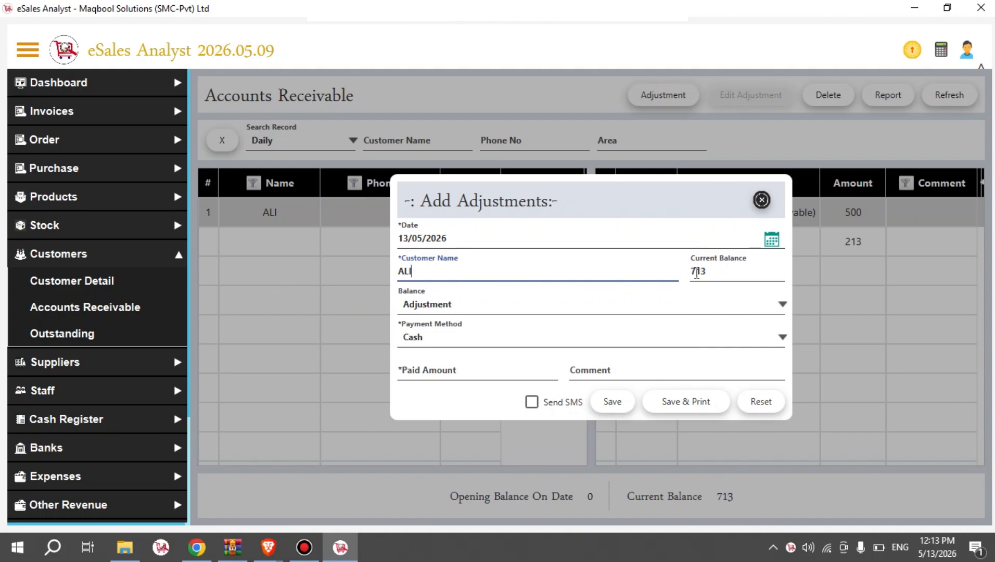
- Switch the adjustment's payment method to Bank to view its bank fields, and set it back to Cash
{"action": "left_click", "coordinate": [475, 337]}
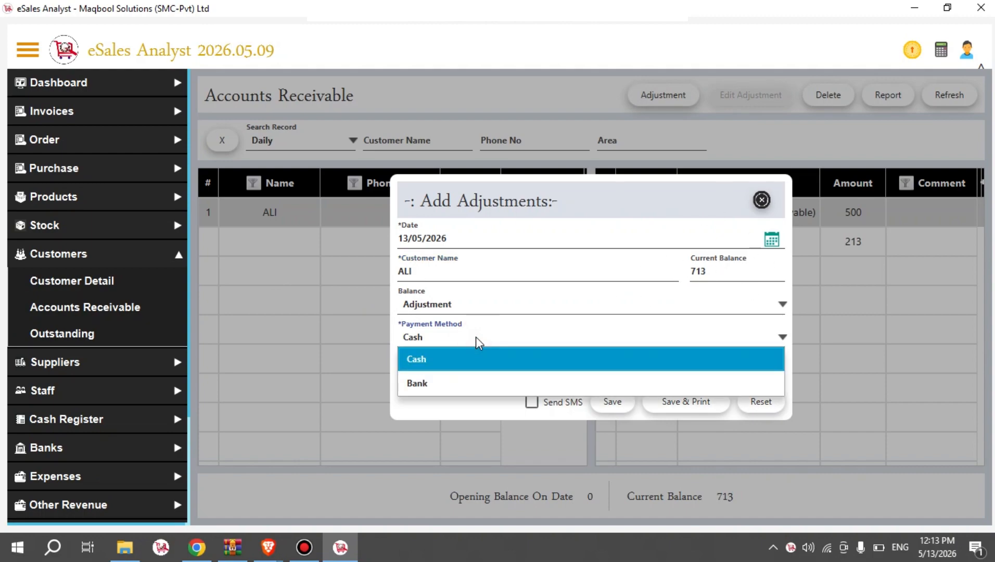
{"action": "left_click", "coordinate": [442, 383]}
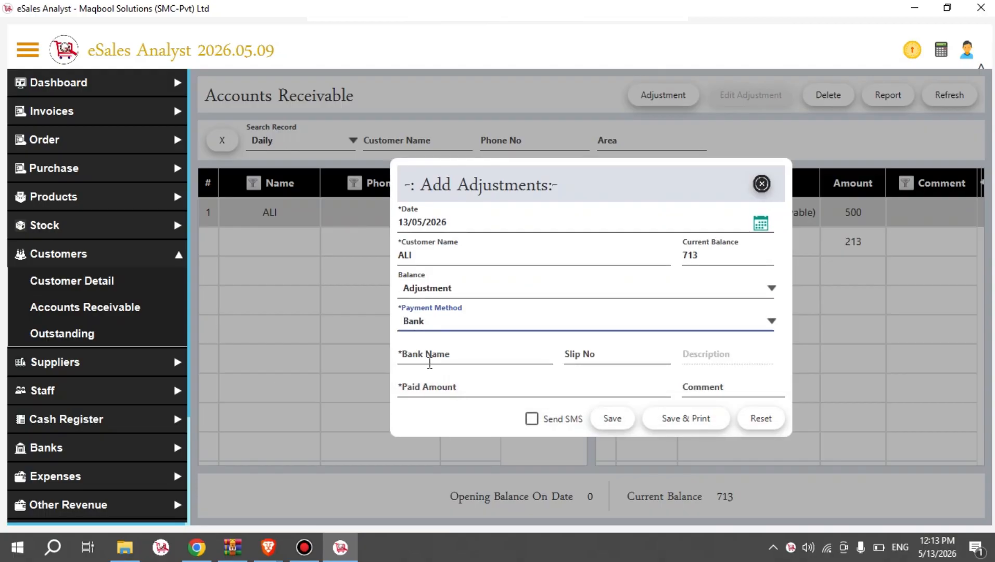
{"action": "left_click", "coordinate": [430, 359]}
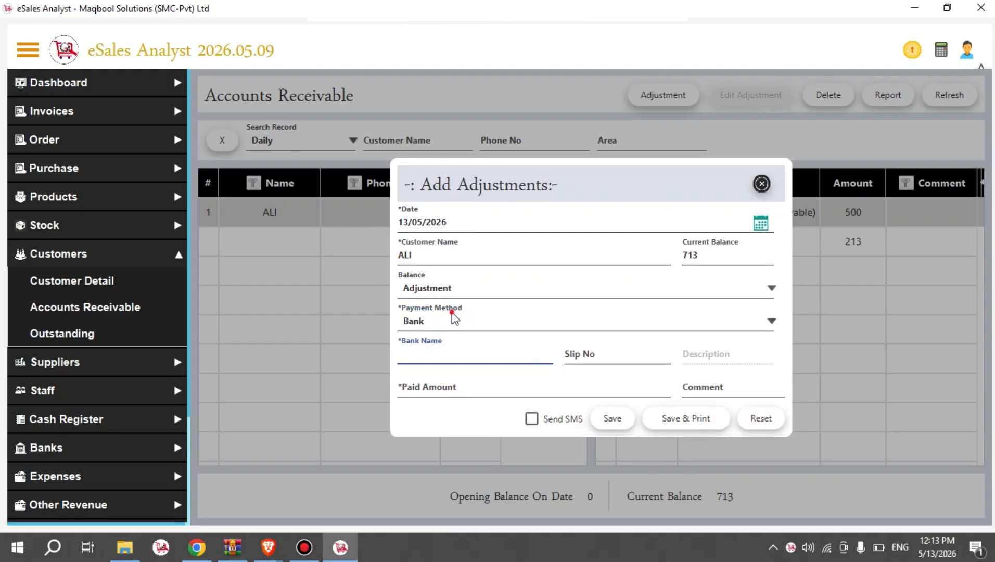
{"action": "left_click", "coordinate": [451, 318]}
{"action": "left_click", "coordinate": [427, 342]}
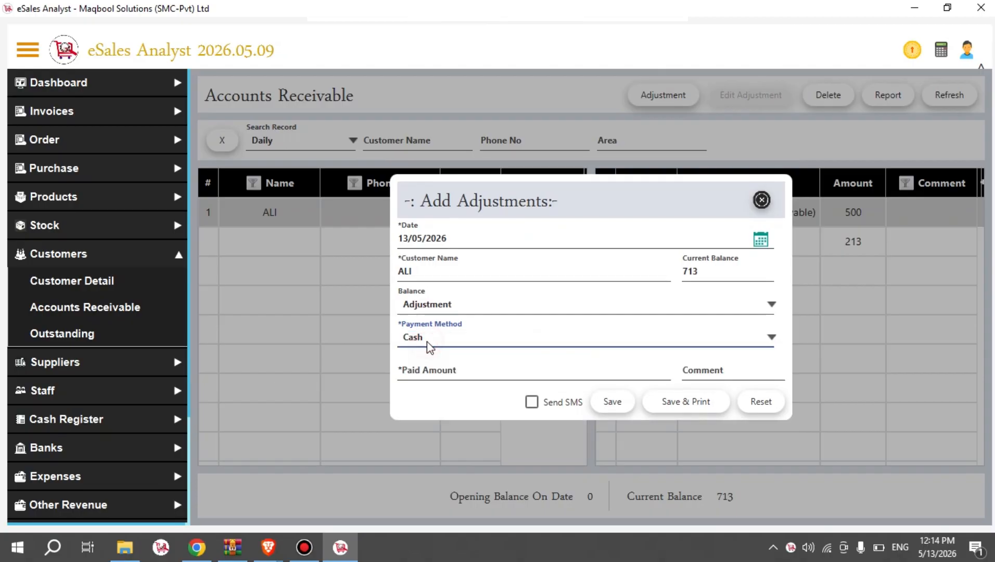
- Enter a paid amount of 200, save the customer's cash adjustment and close the adjustment form
{"action": "left_click", "coordinate": [421, 370]}
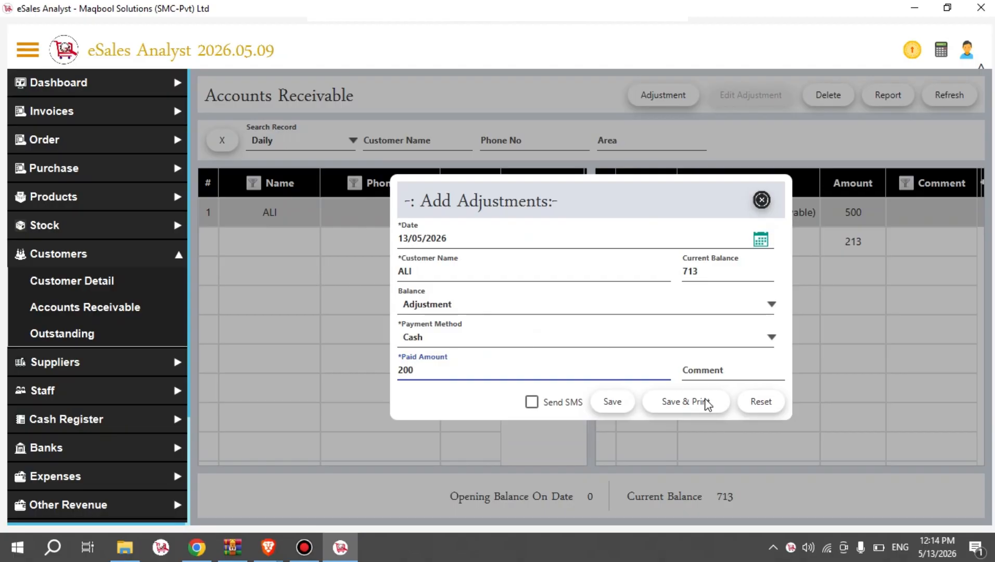
{"action": "left_click", "coordinate": [710, 374]}
{"action": "type", "text": "AL"}
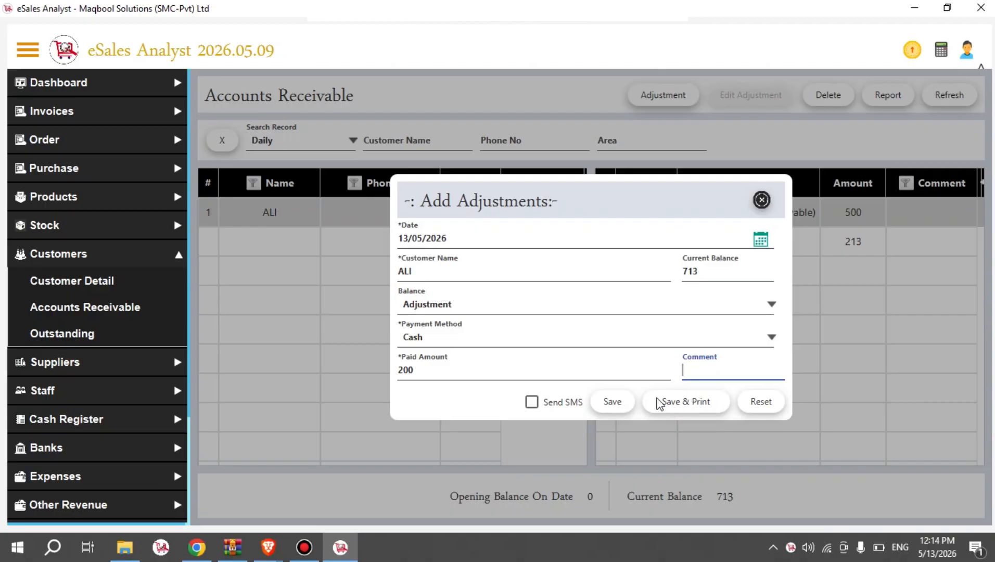
{"action": "left_click", "coordinate": [624, 405]}
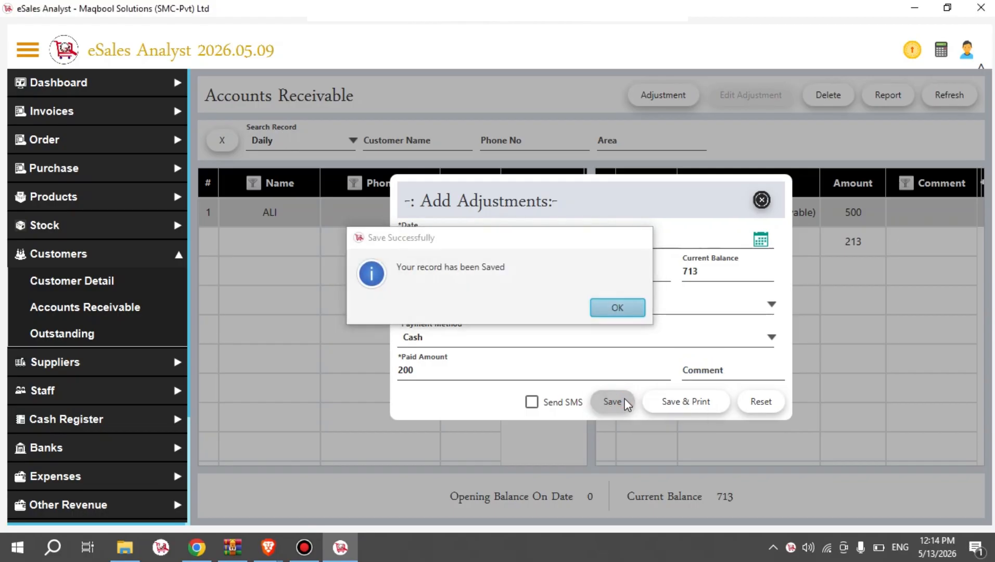
{"action": "key", "text": "Return"}
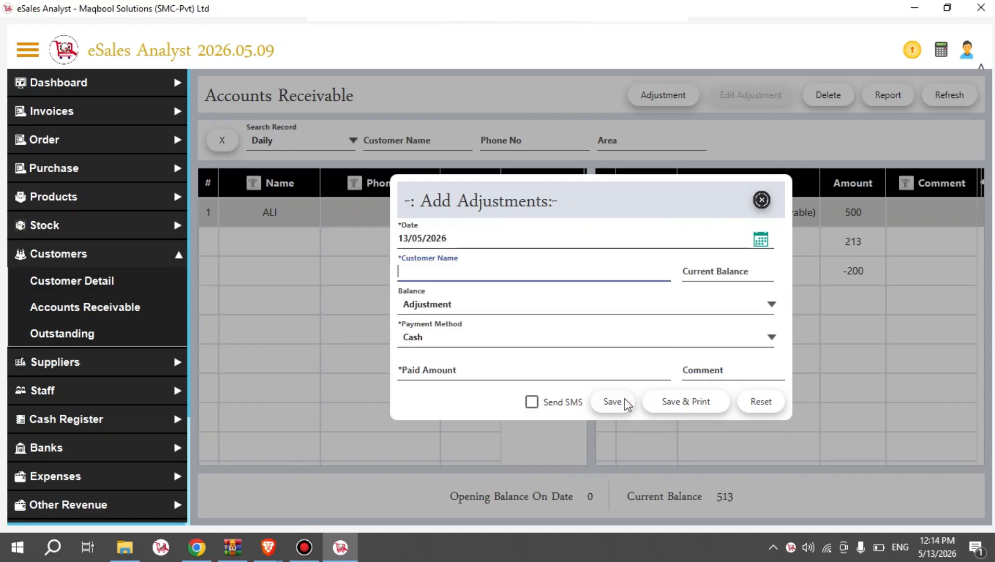
{"action": "left_click", "coordinate": [761, 200]}
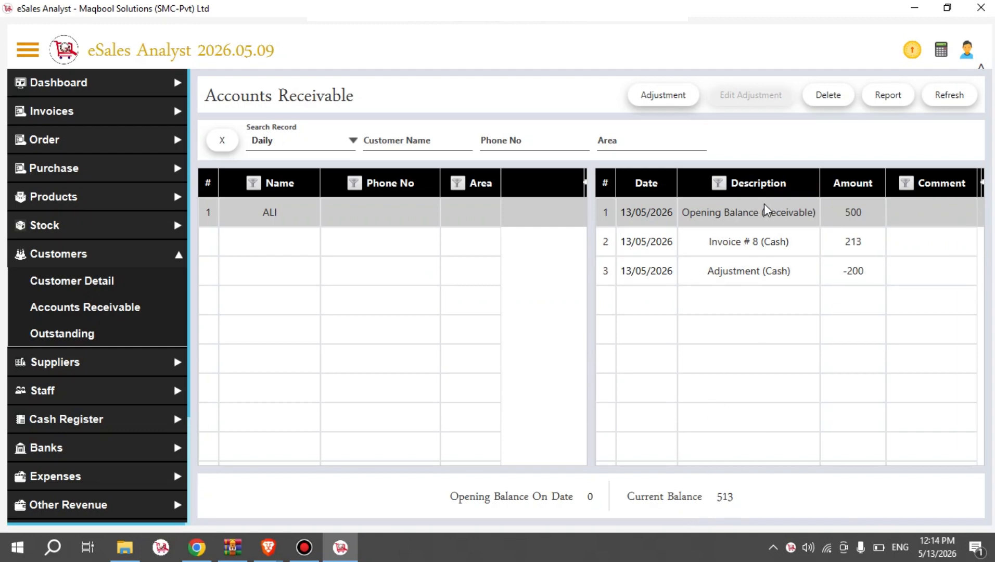
- Select the Adjustment (Cash) entry, generate the customer's receivable report as a Summarized Ledger and close it after viewing
{"action": "left_click", "coordinate": [764, 270]}
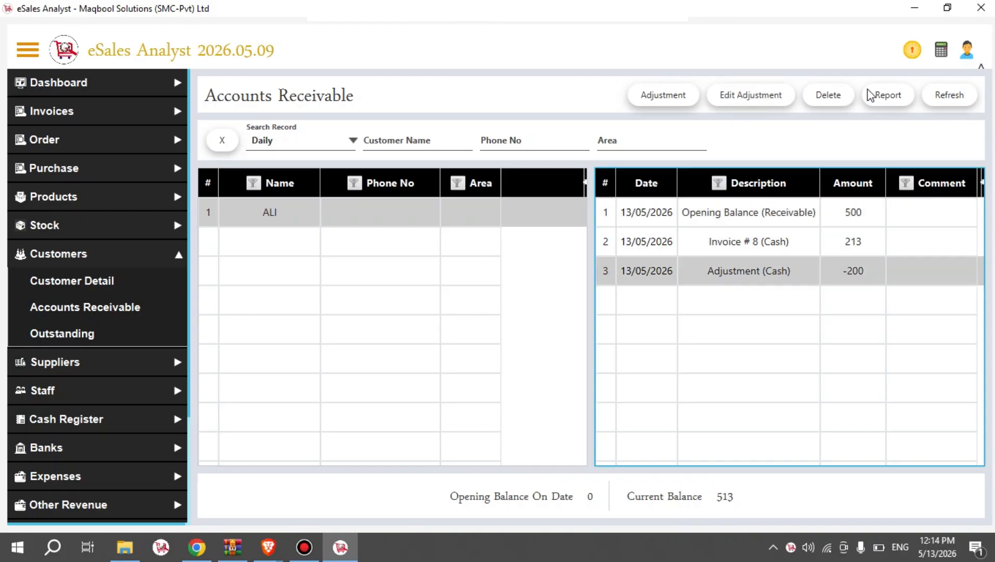
{"action": "left_click", "coordinate": [885, 95]}
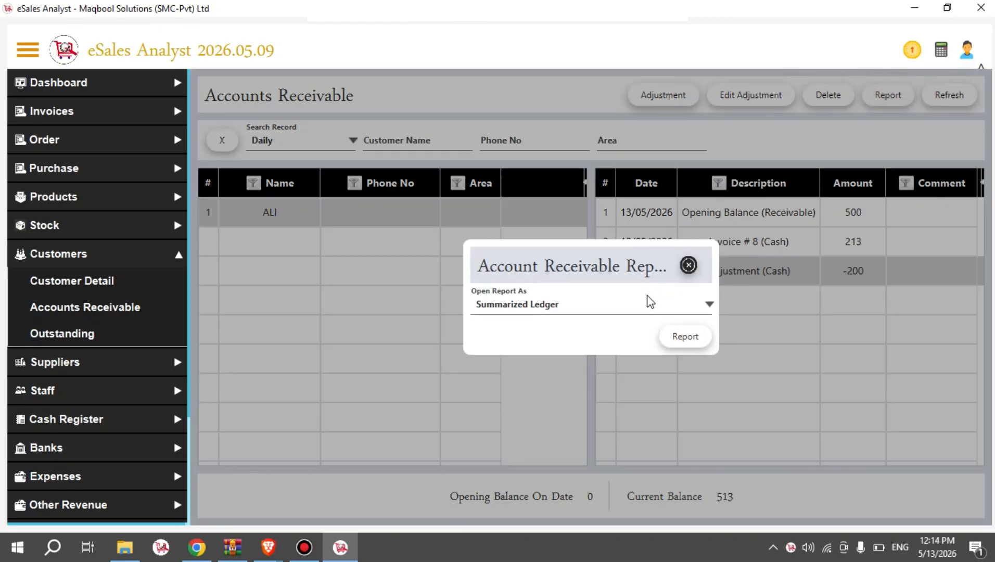
{"action": "left_click", "coordinate": [625, 305]}
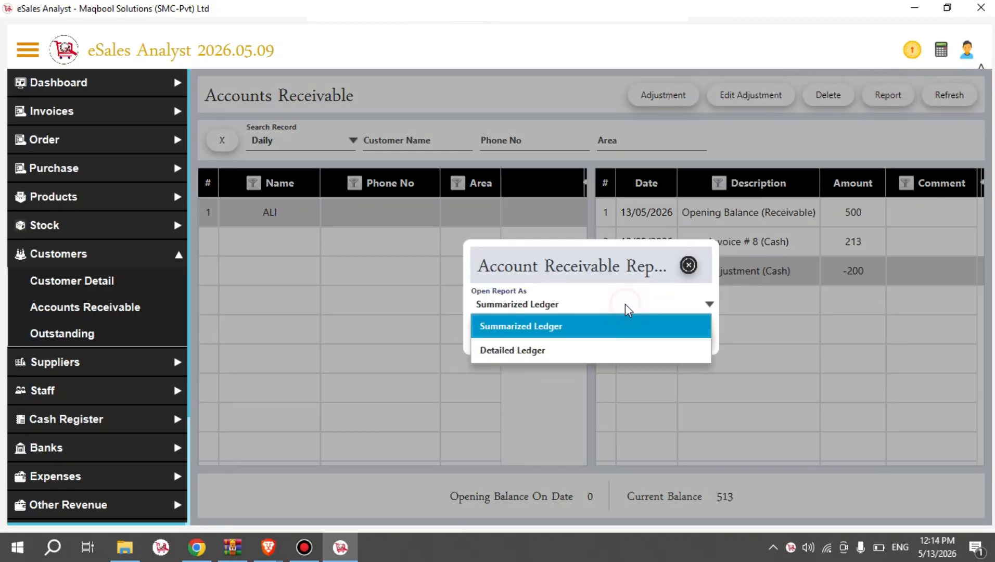
{"action": "left_click", "coordinate": [587, 329]}
{"action": "left_click", "coordinate": [674, 337]}
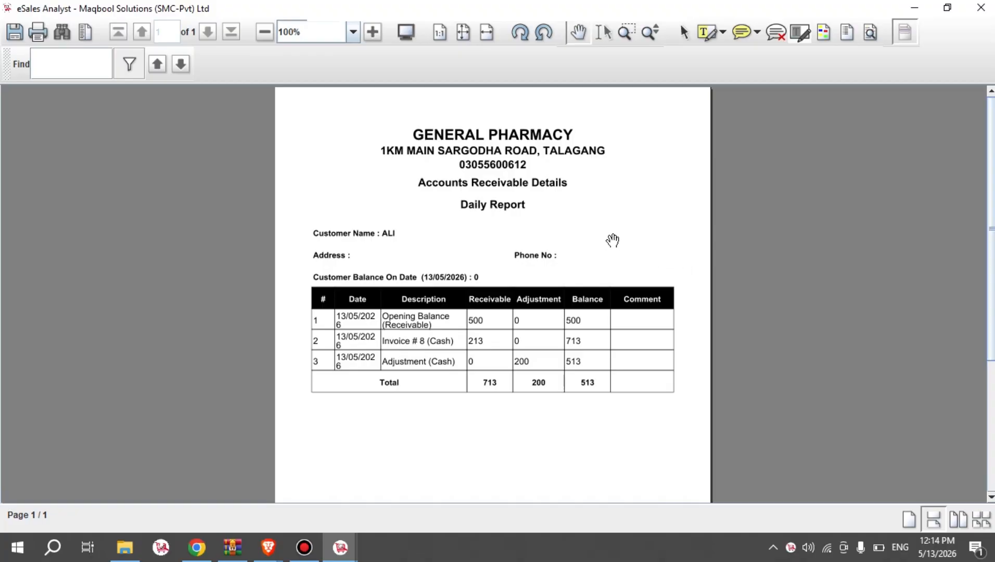
{"action": "left_click", "coordinate": [980, 7]}
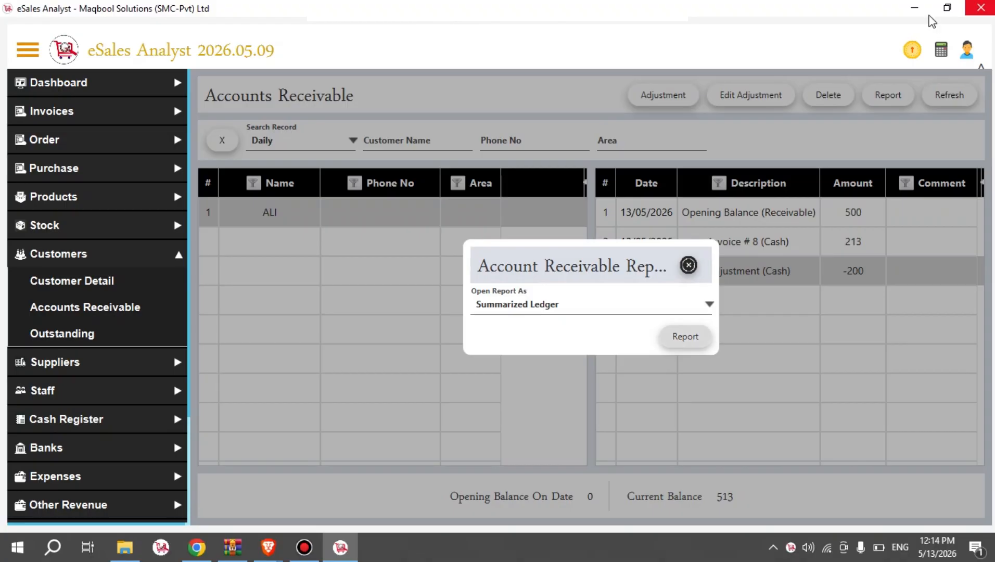
- Generate the customer's receivable report as a Detailed Ledger, and close the report and its options dialog after viewing
{"action": "left_click", "coordinate": [584, 312]}
{"action": "left_click", "coordinate": [556, 352]}
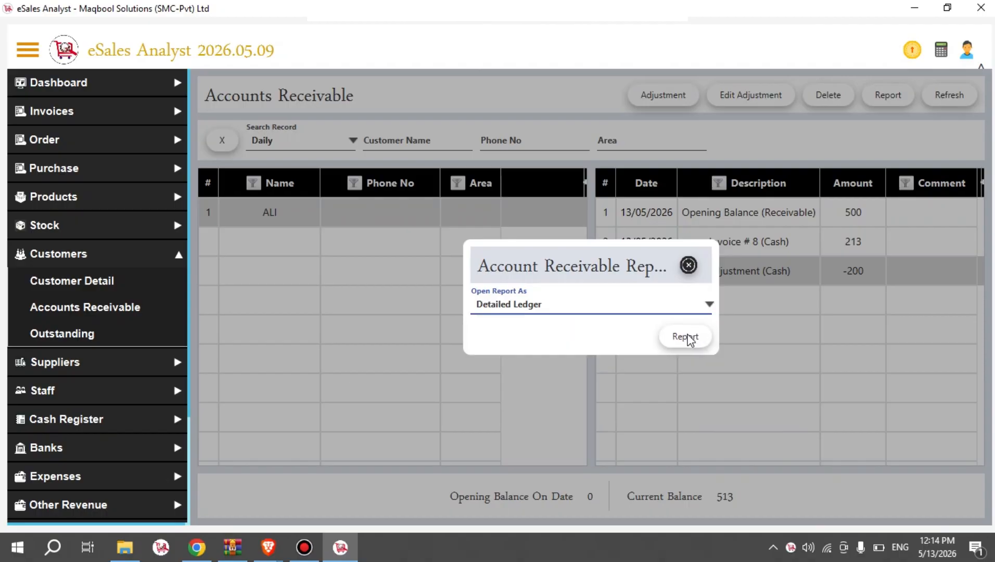
{"action": "left_click", "coordinate": [685, 335]}
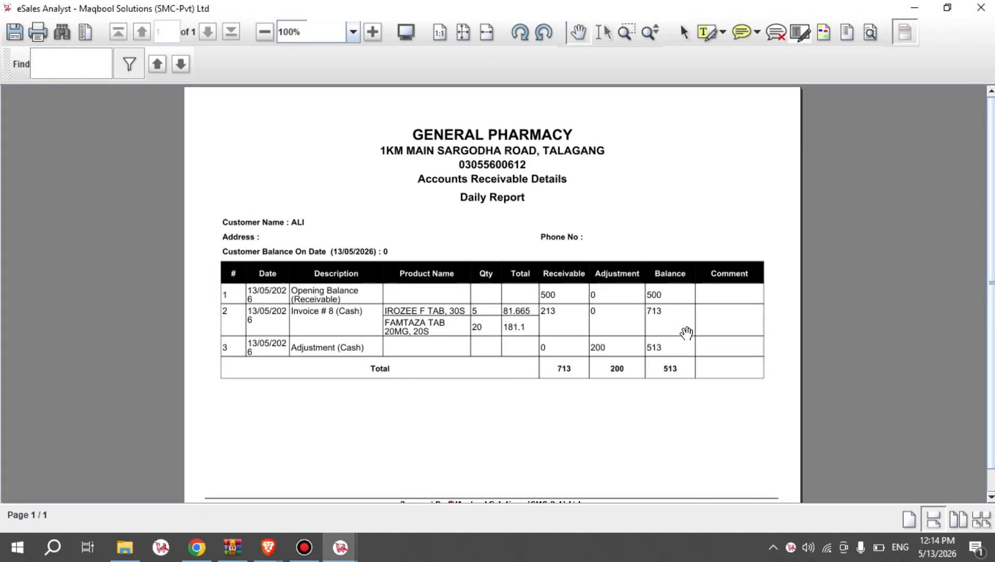
{"action": "left_click", "coordinate": [981, 7]}
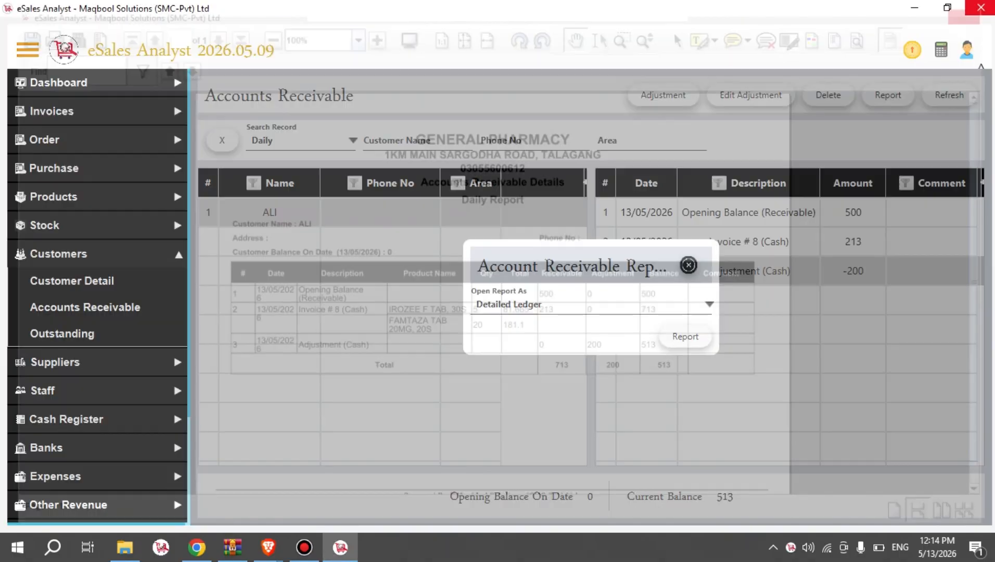
{"action": "left_click", "coordinate": [688, 266]}
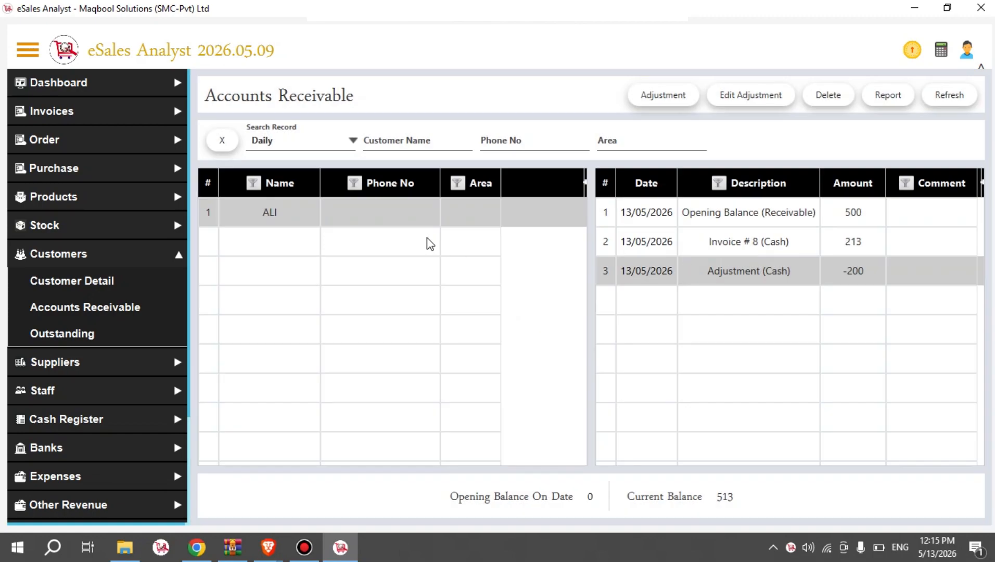
- Try to delete the cash invoice entry from the customer's receivable ledger
{"action": "left_click", "coordinate": [646, 240]}
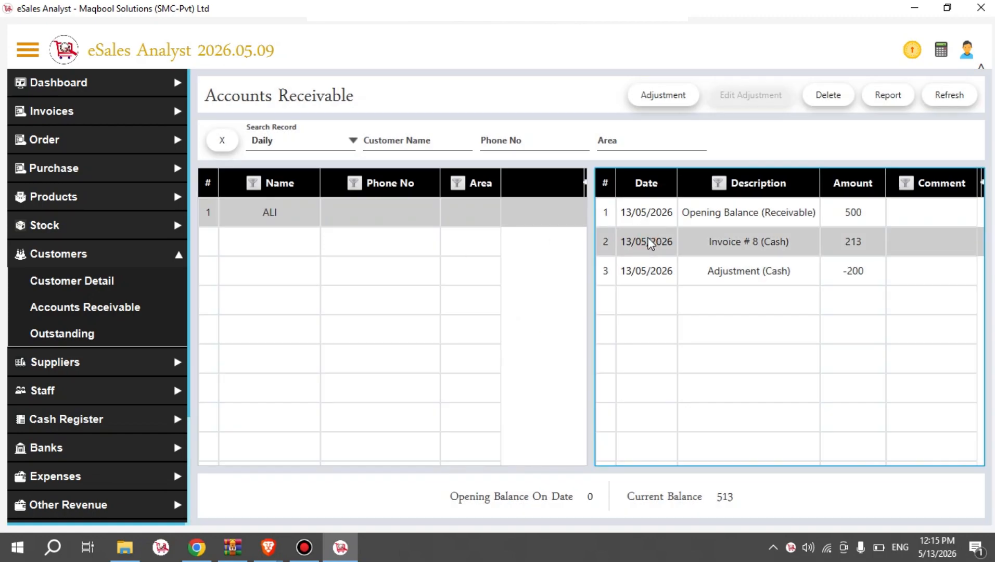
{"action": "left_click", "coordinate": [814, 99]}
{"action": "key", "text": "Return"}
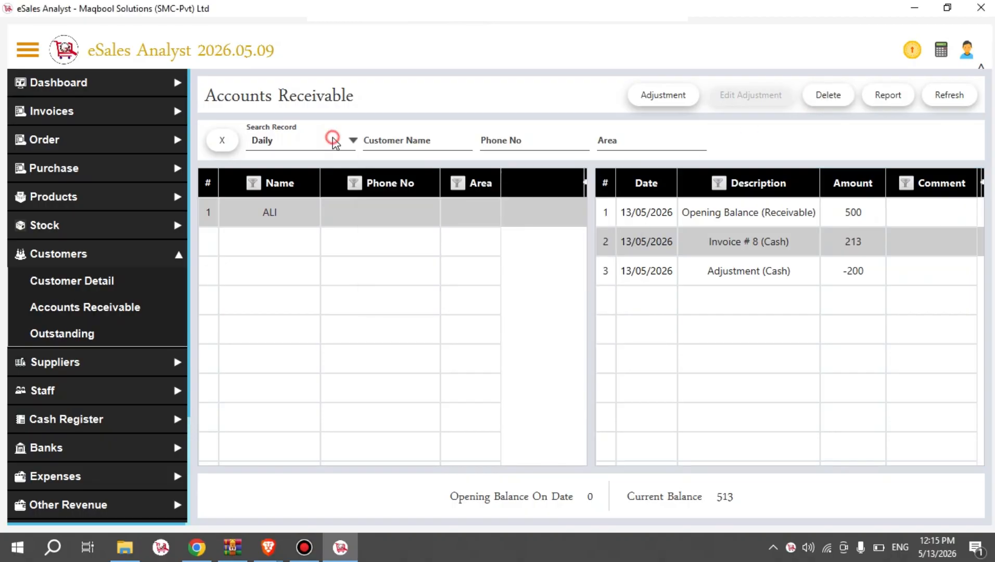
- Filter the receivables to Overall and to the customer whose name starts with DR, and select that customer's cash invoice entry
{"action": "left_click", "coordinate": [329, 138]}
{"action": "left_click", "coordinate": [326, 283]}
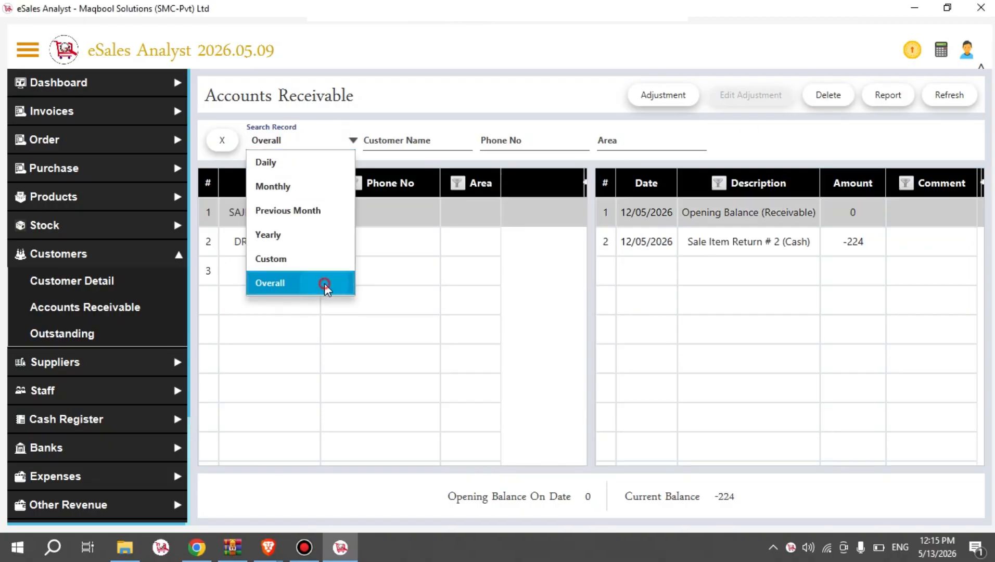
{"action": "left_click", "coordinate": [438, 135]}
{"action": "type", "text": "G"}
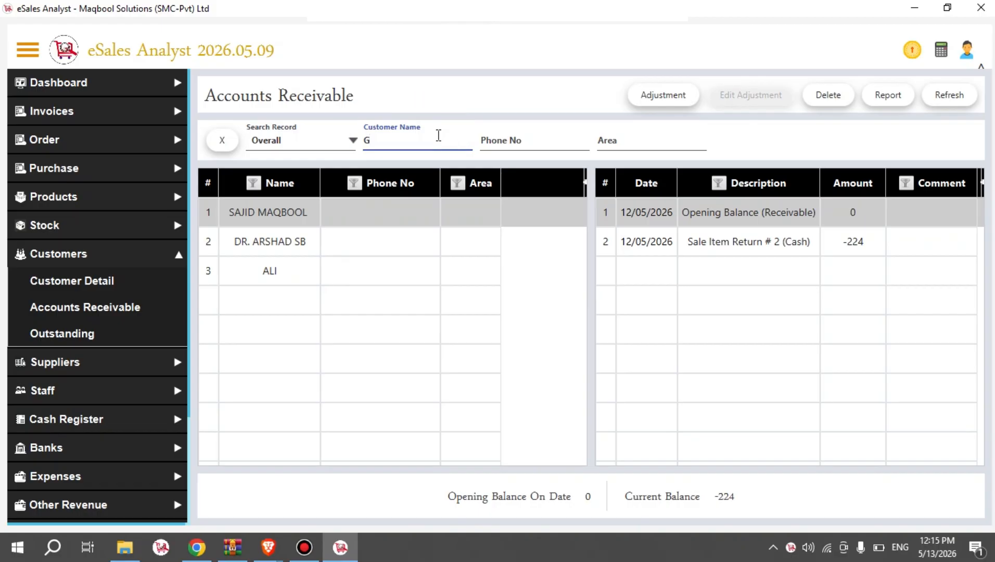
{"action": "type", "text": "DR"}
{"action": "left_click", "coordinate": [411, 159]}
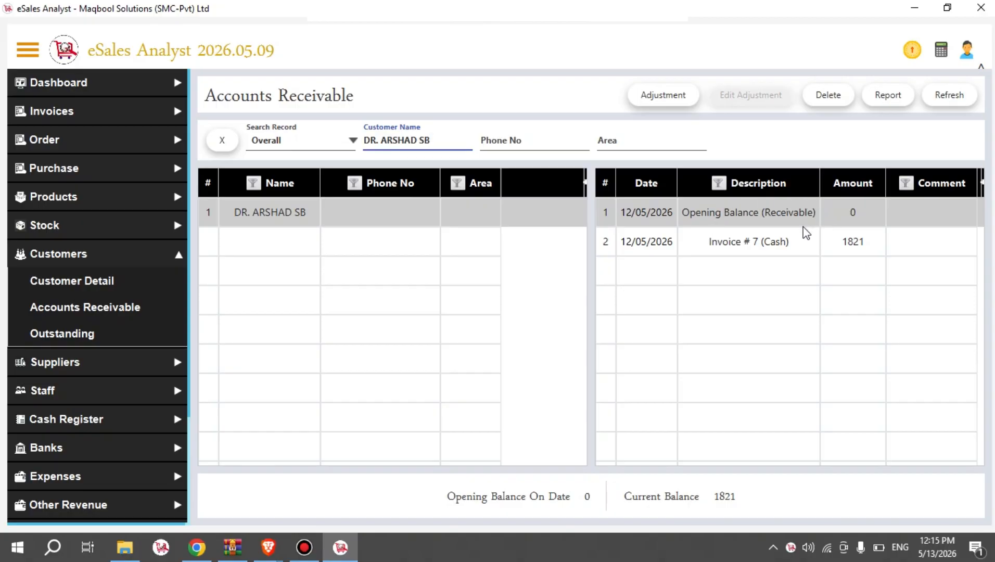
{"action": "left_click", "coordinate": [738, 253]}
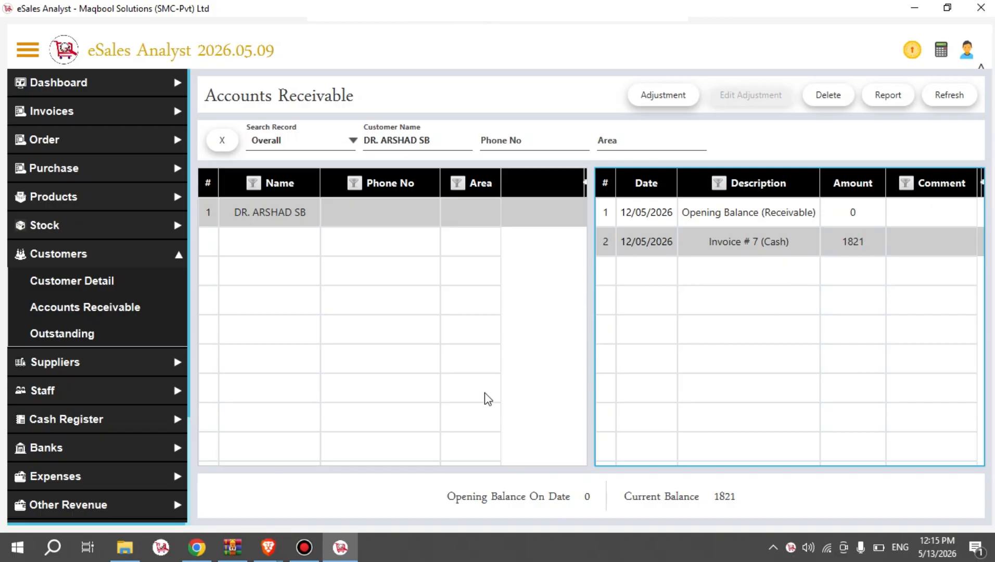
- Open the customer details, view the blank Add Customer form and close it without saving
{"action": "left_click", "coordinate": [44, 281]}
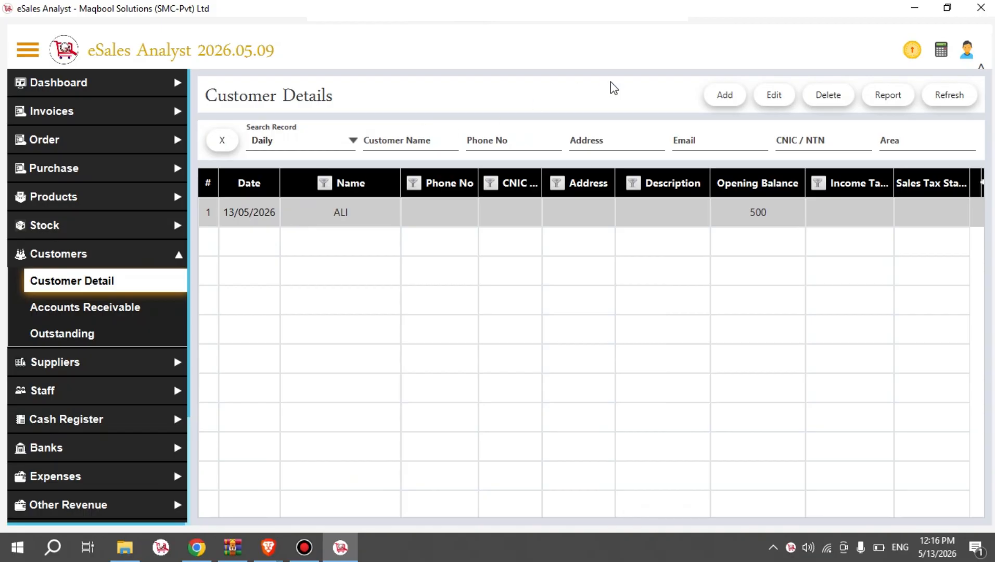
{"action": "left_click", "coordinate": [720, 98]}
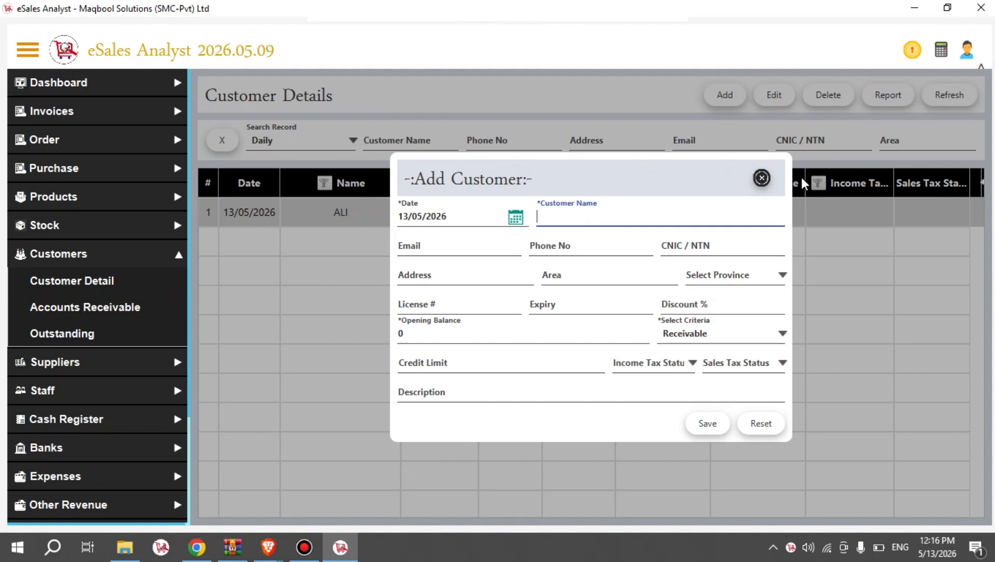
{"action": "left_click", "coordinate": [767, 178]}
- View the customers' Outstanding balances filtered to Overall
{"action": "left_click", "coordinate": [80, 335]}
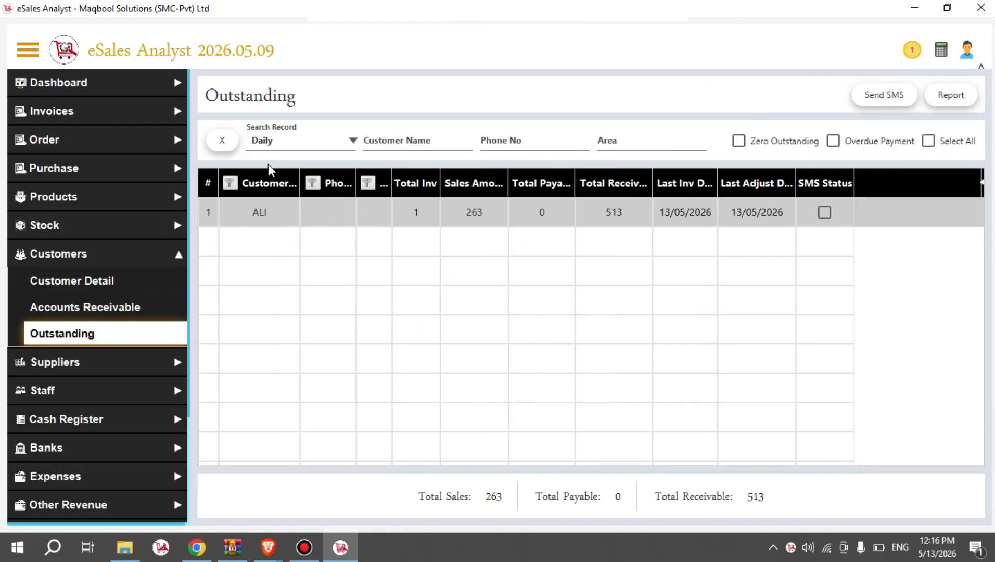
{"action": "left_click", "coordinate": [268, 145]}
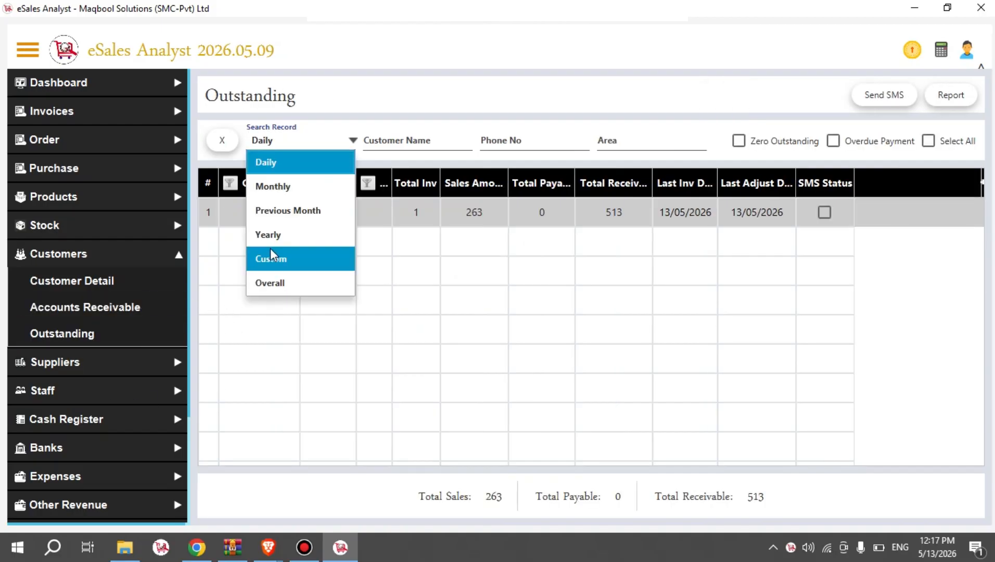
{"action": "left_click", "coordinate": [273, 279]}
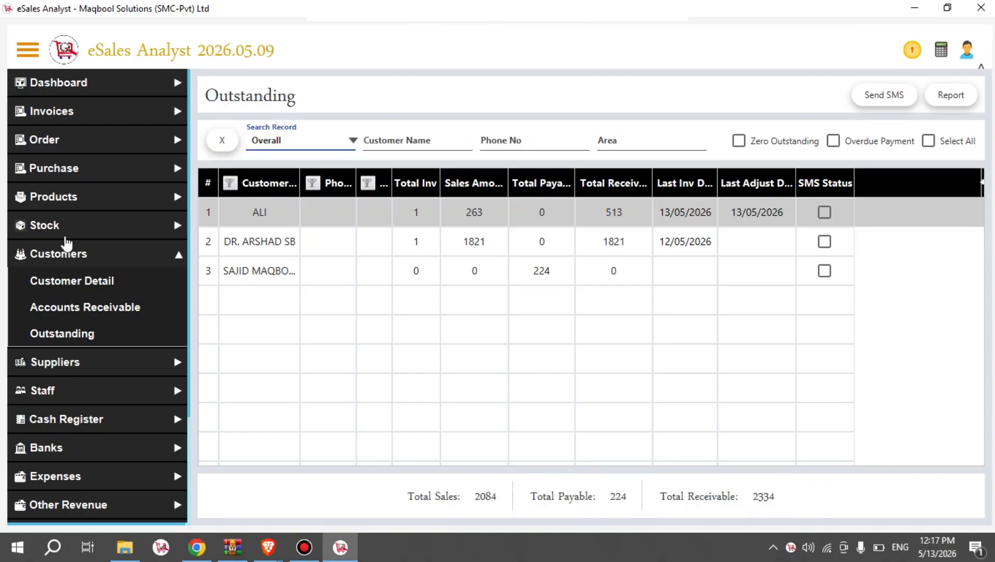
- Start a new purchase from the purchase details and add the product BOFALGAN INFUSION 1GM/100ML, 1S
{"action": "left_click", "coordinate": [91, 169]}
{"action": "left_click", "coordinate": [92, 192]}
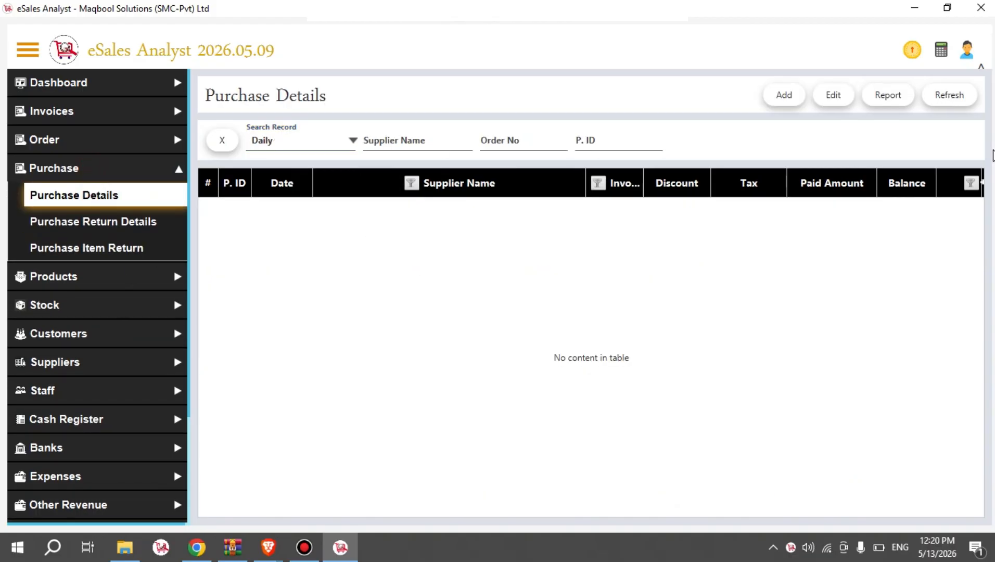
{"action": "left_click", "coordinate": [778, 103]}
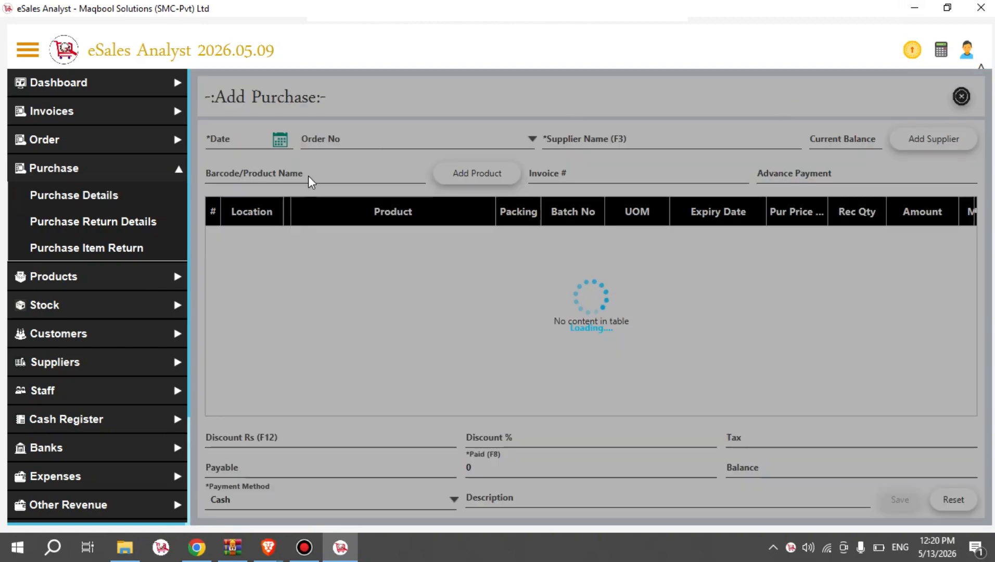
{"action": "type", "text": "F"}
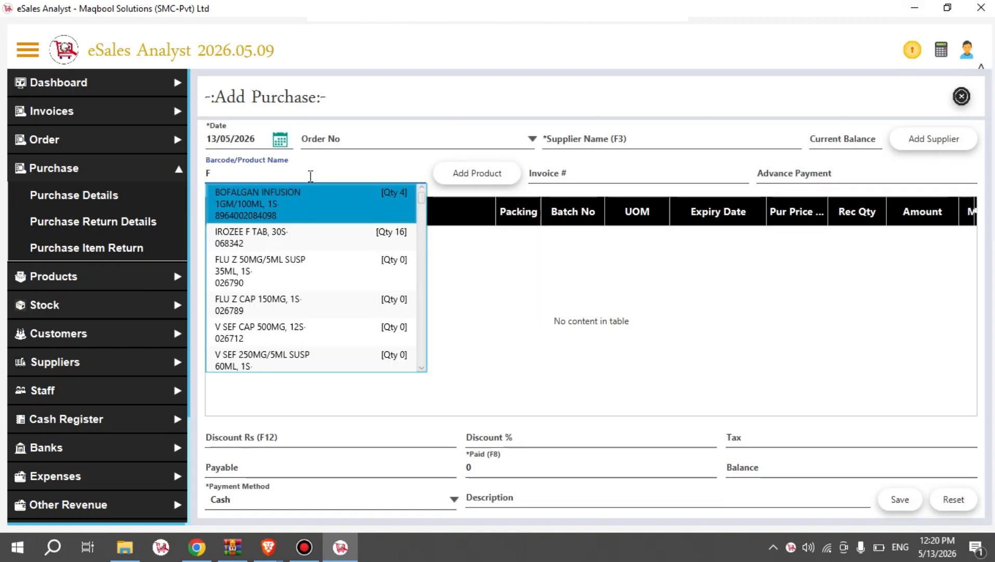
{"action": "key", "text": "Return"}
{"action": "key", "text": "Return"}
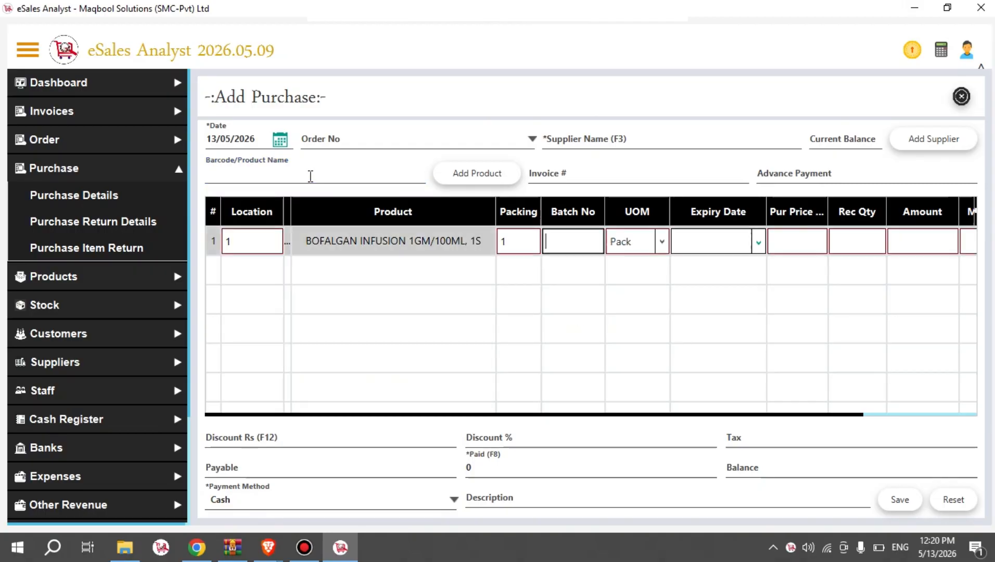
- Choose batch 000 for the BOFALGAN INFUSION line and set its received quantity to 3
{"action": "key", "text": "Down"}
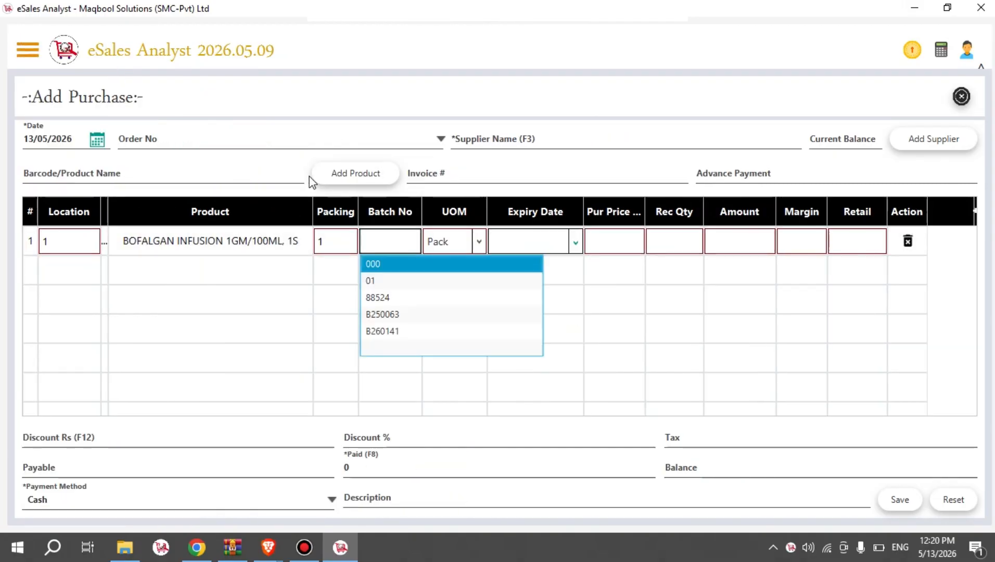
{"action": "key", "text": "Return"}
{"action": "key", "text": "Return"}
{"action": "key", "text": "Return"}
{"action": "key", "text": "Return"}
{"action": "key", "text": "Return"}
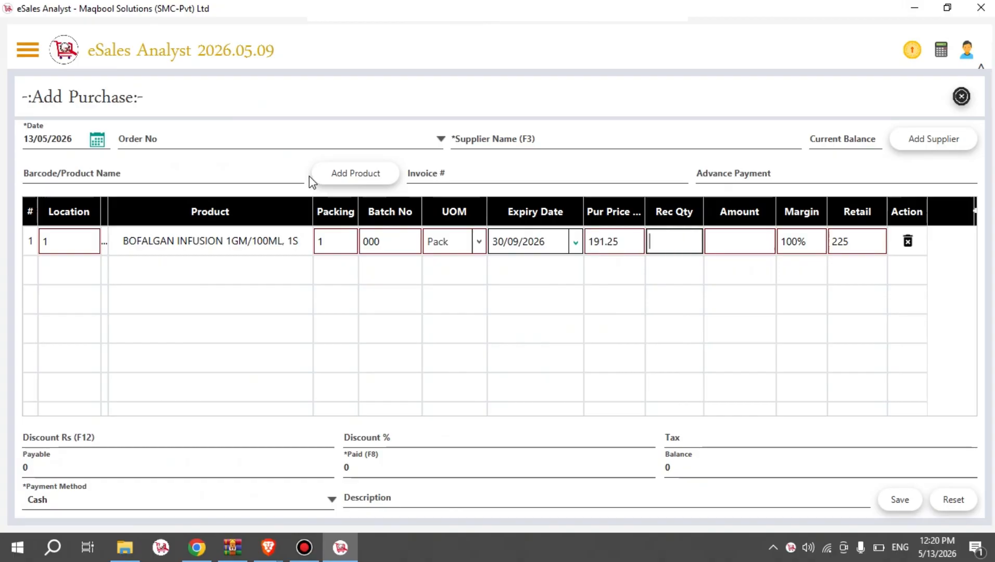
{"action": "type", "text": "3"}
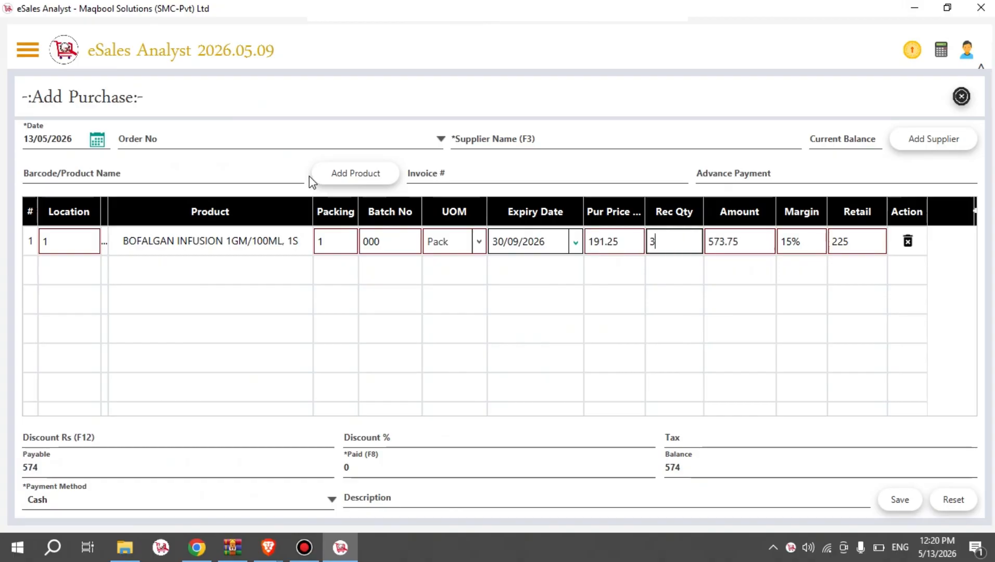
- Set the paid amount to 74, choose MAQSOOD EYE DROPS as the supplier, and save the purchase
{"action": "left_click", "coordinate": [422, 471]}
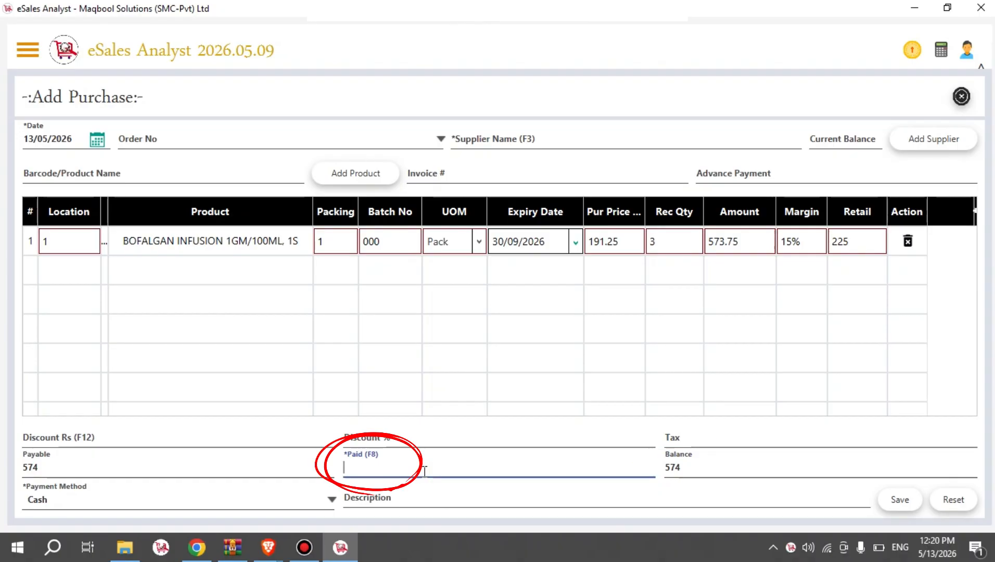
{"action": "type", "text": "74"}
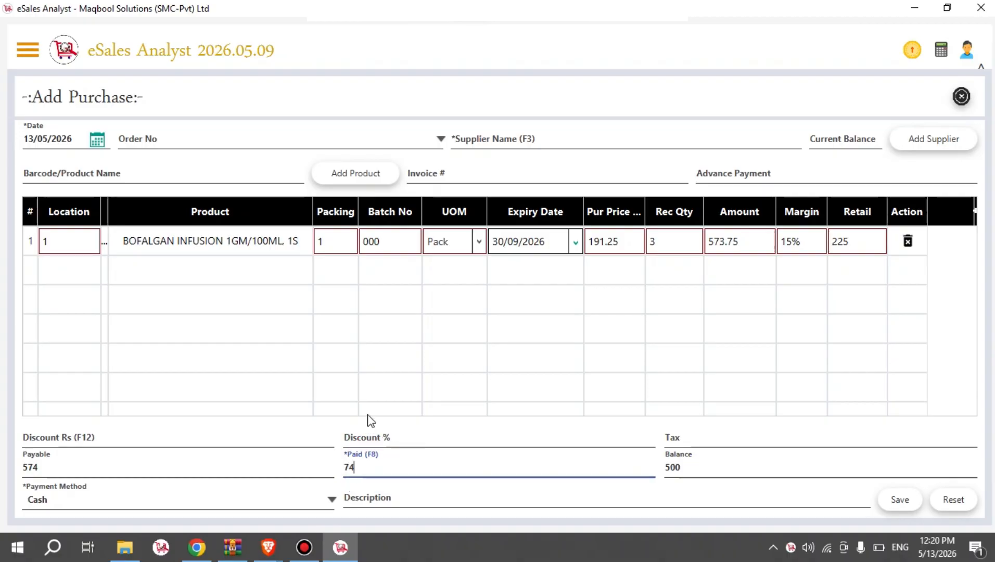
{"action": "left_click", "coordinate": [526, 142]}
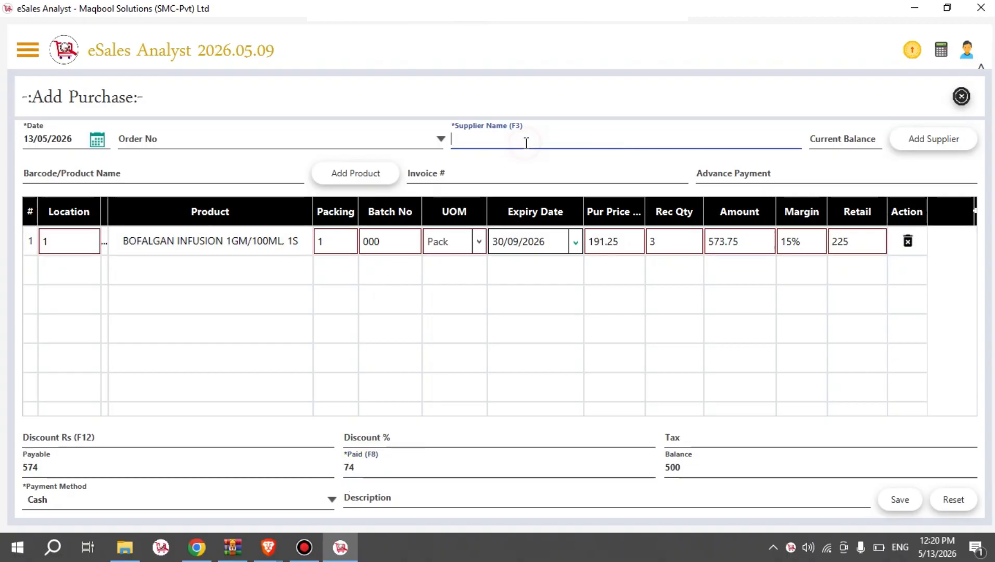
{"action": "type", "text": "OP"}
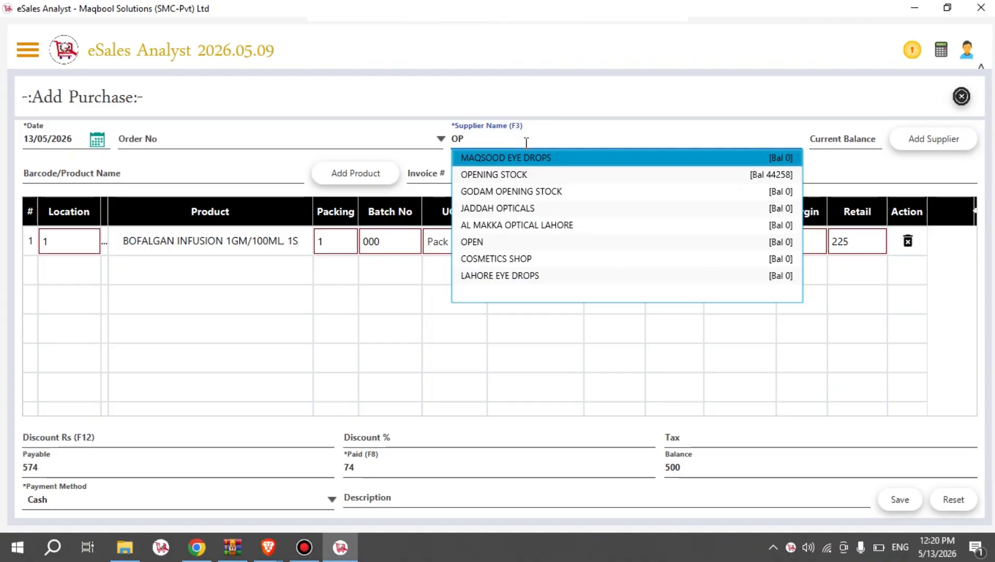
{"action": "key", "text": "Return"}
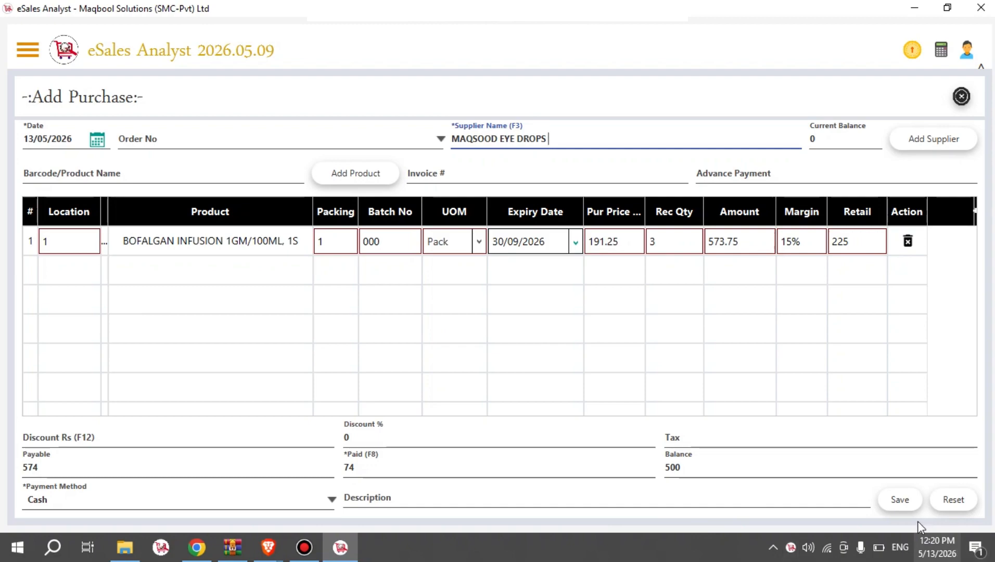
{"action": "left_click", "coordinate": [899, 499]}
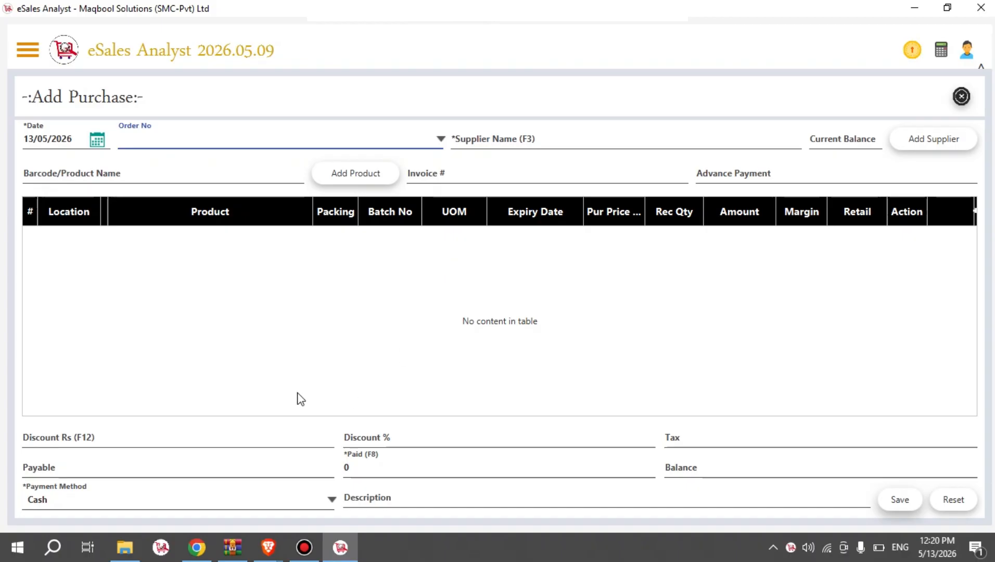
- Open the suppliers' Accounts Payable, discarding the blank purchase form
{"action": "left_click", "coordinate": [29, 178]}
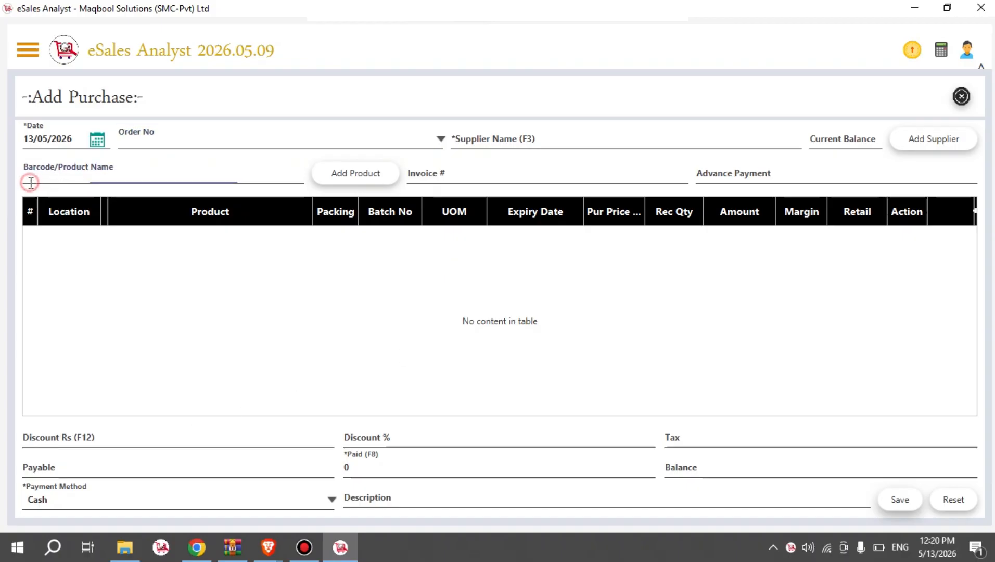
{"action": "left_click", "coordinate": [22, 54]}
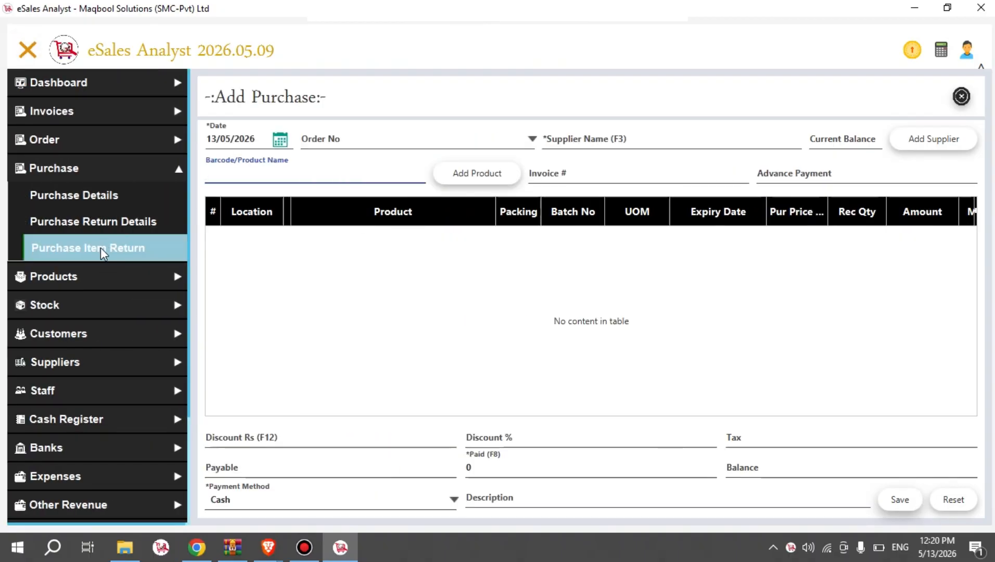
{"action": "left_click", "coordinate": [73, 361]}
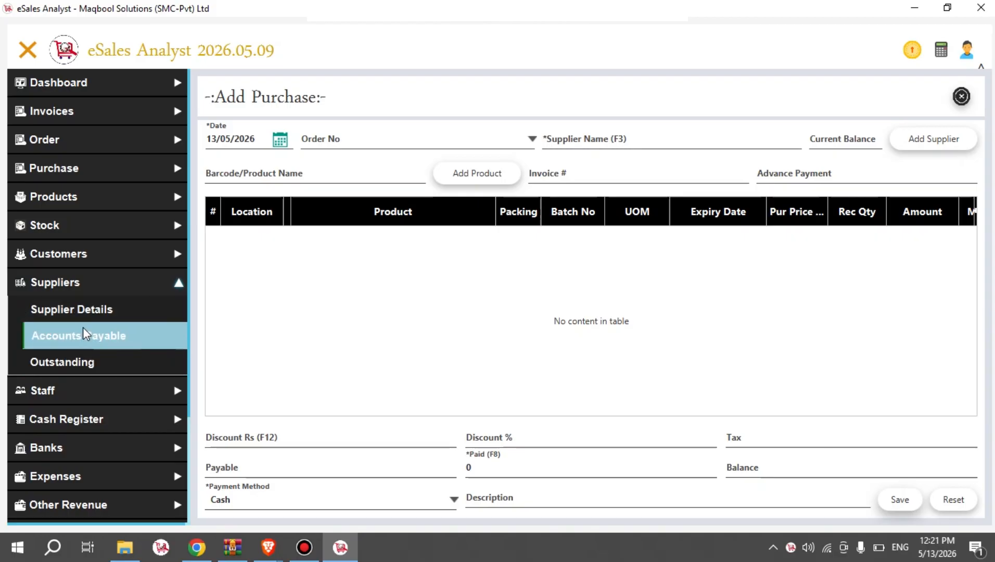
{"action": "left_click", "coordinate": [82, 334]}
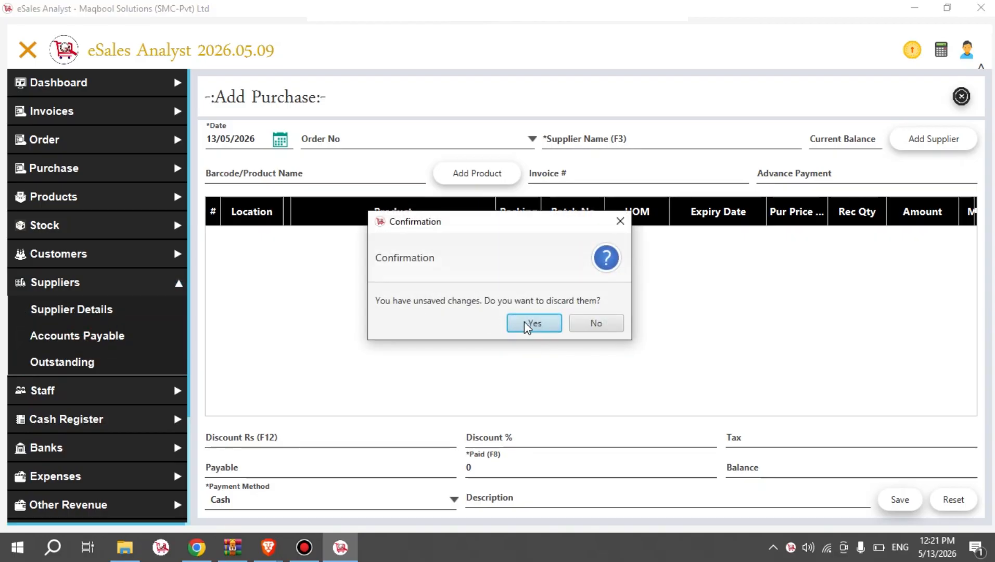
{"action": "left_click", "coordinate": [524, 322]}
- Start a payable adjustment for the supplier MAQSOOD EYE DROPS
{"action": "left_click", "coordinate": [665, 95]}
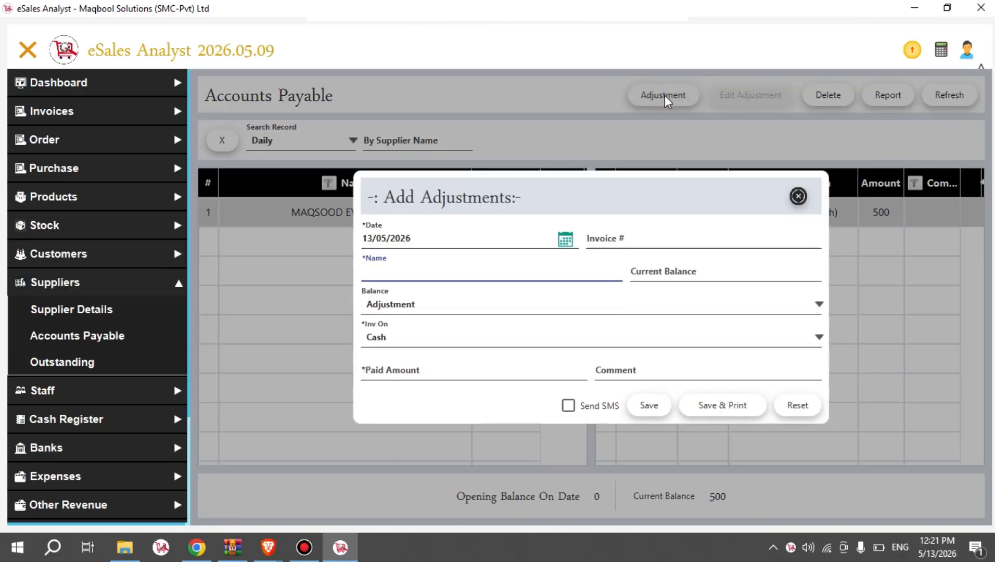
{"action": "type", "text": "MAQ"}
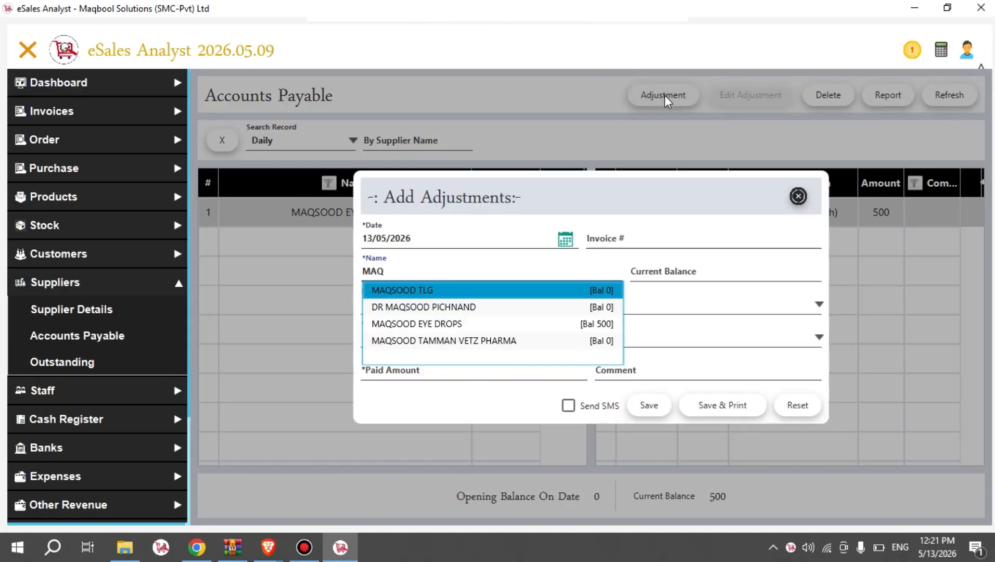
{"action": "key", "text": "Down"}
{"action": "key", "text": "Down"}
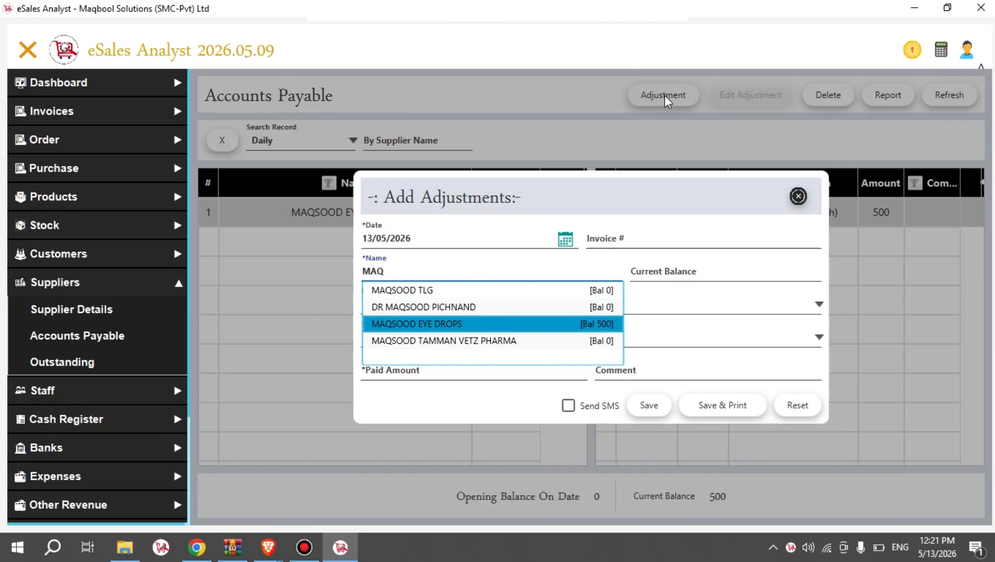
{"action": "key", "text": "Return"}
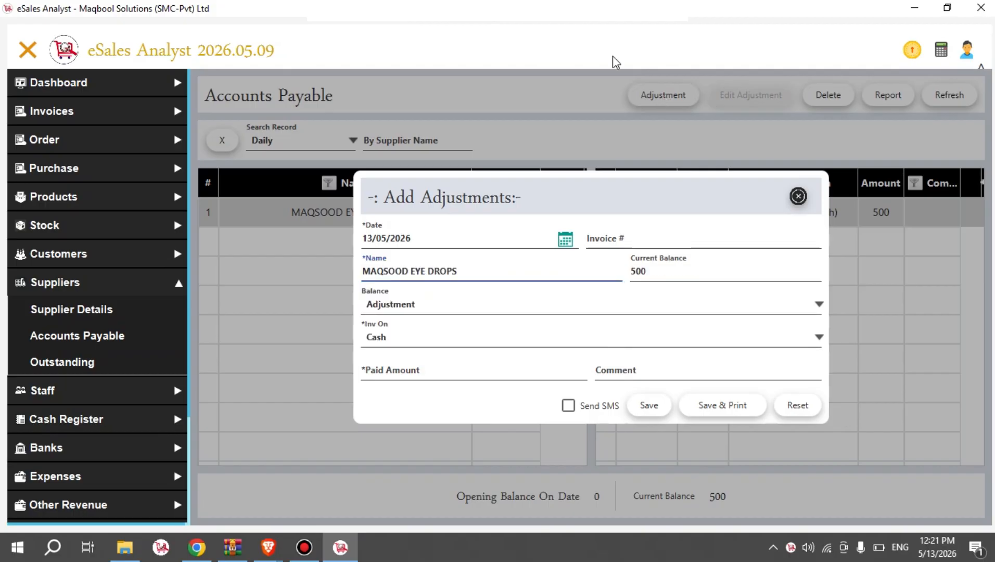
{"action": "left_click", "coordinate": [466, 344]}
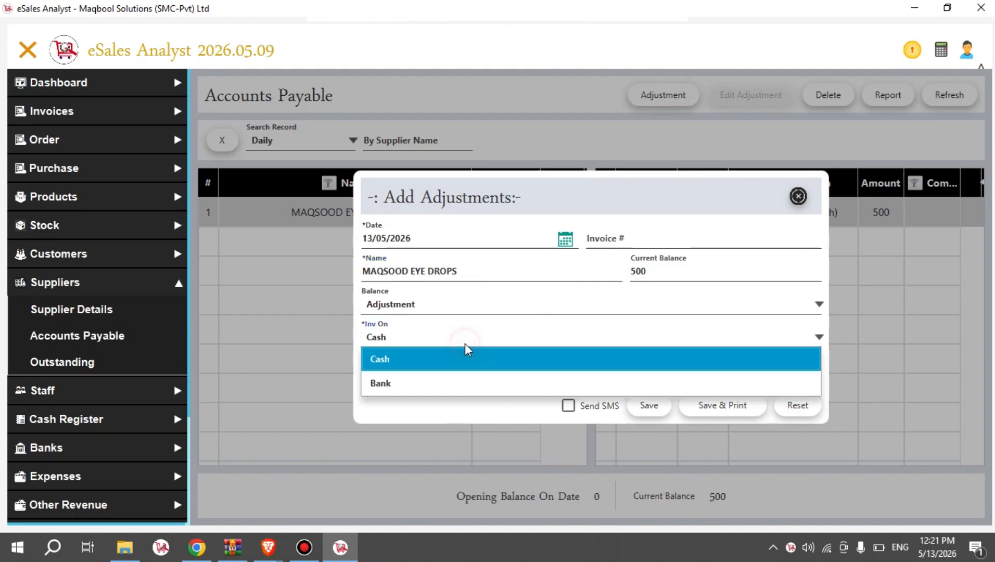
{"action": "left_click", "coordinate": [451, 385]}
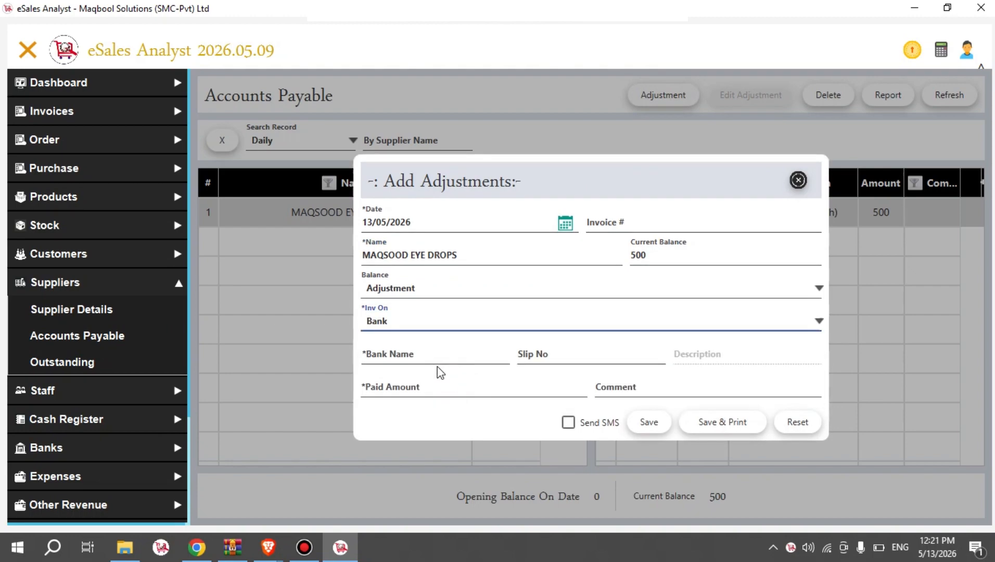
{"action": "left_click", "coordinate": [420, 330]}
{"action": "left_click", "coordinate": [420, 342]}
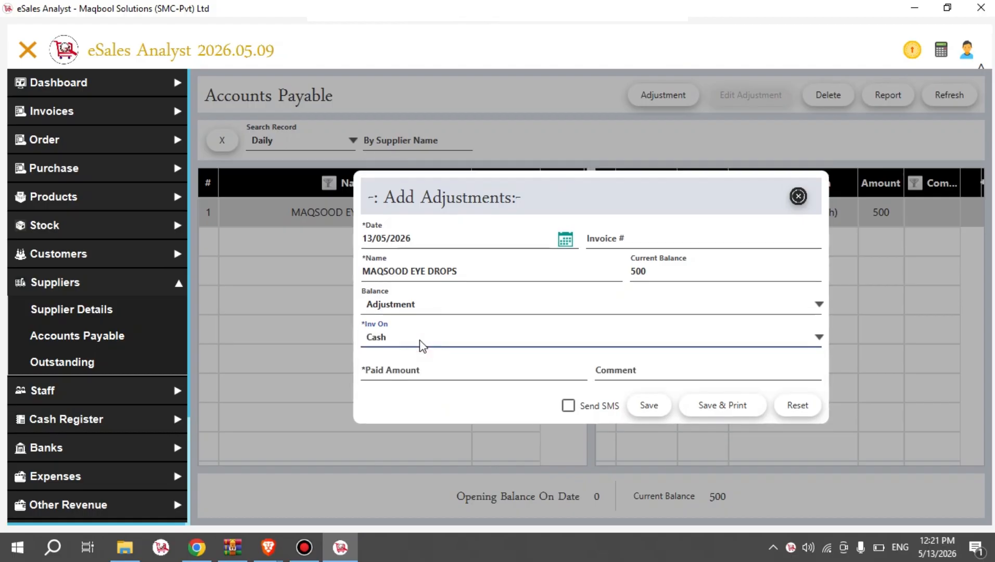
- Enter a paid amount of 100, save the cash adjustment and close the adjustment form
{"action": "left_click", "coordinate": [398, 365]}
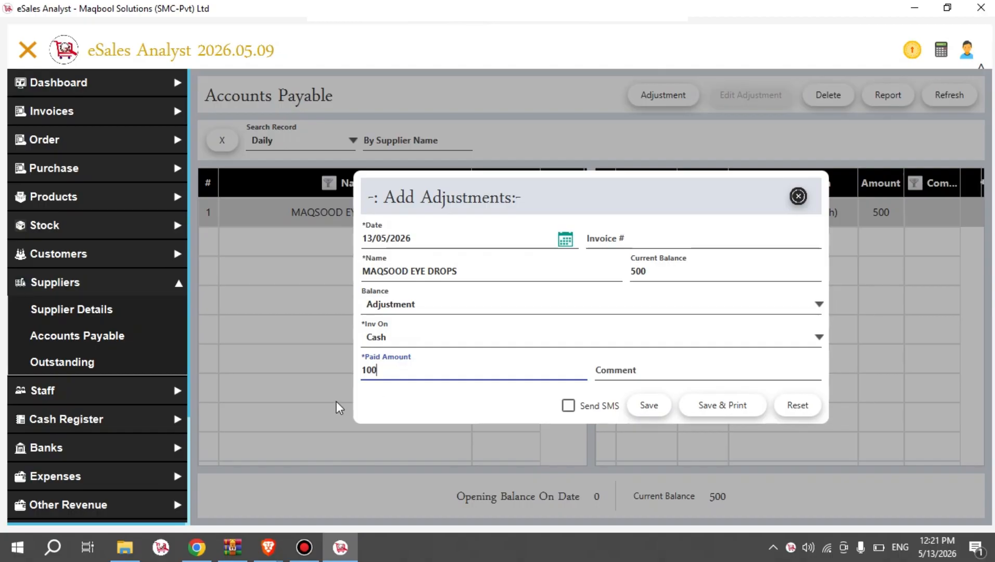
{"action": "left_click", "coordinate": [649, 406]}
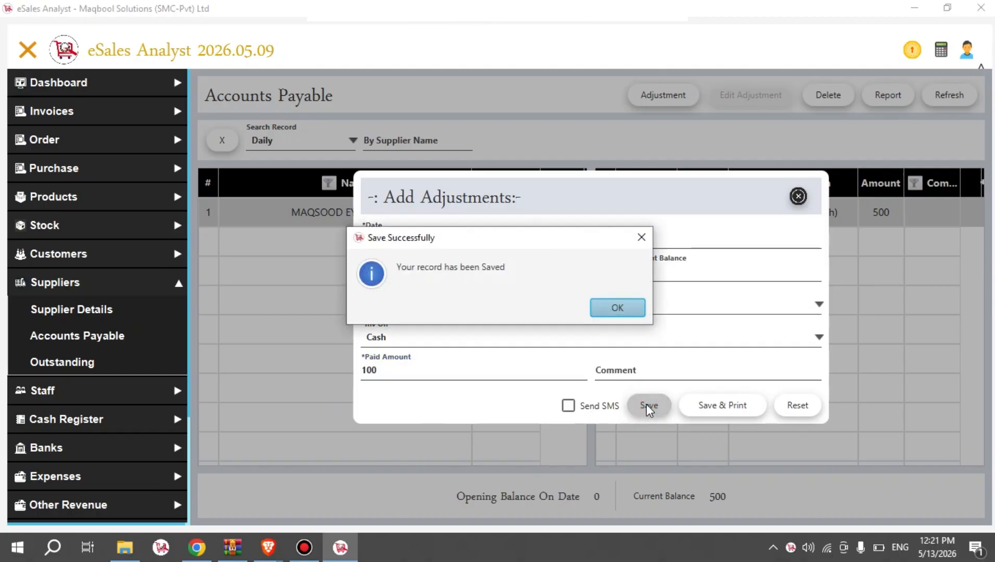
{"action": "key", "text": "Return"}
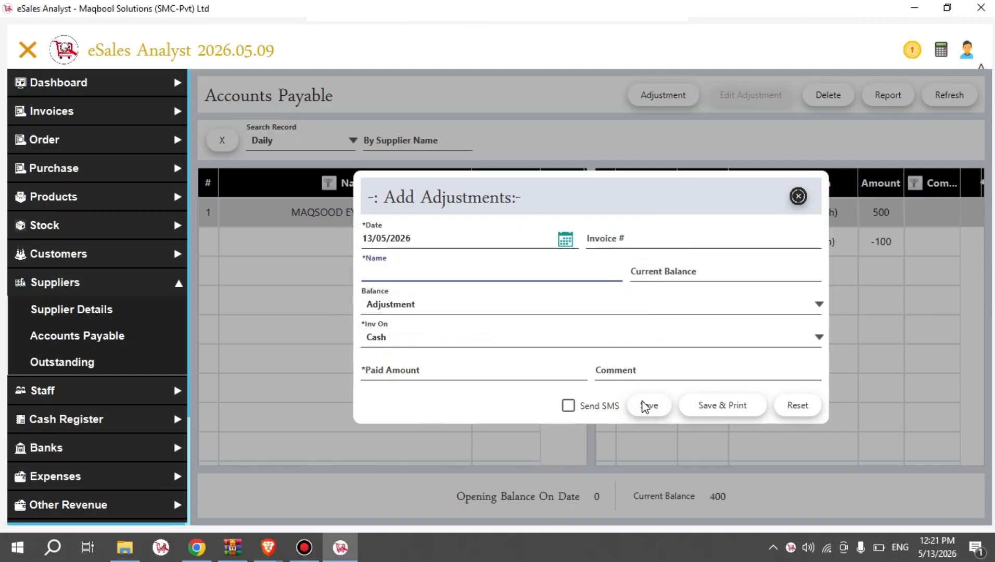
{"action": "key", "text": "Escape"}
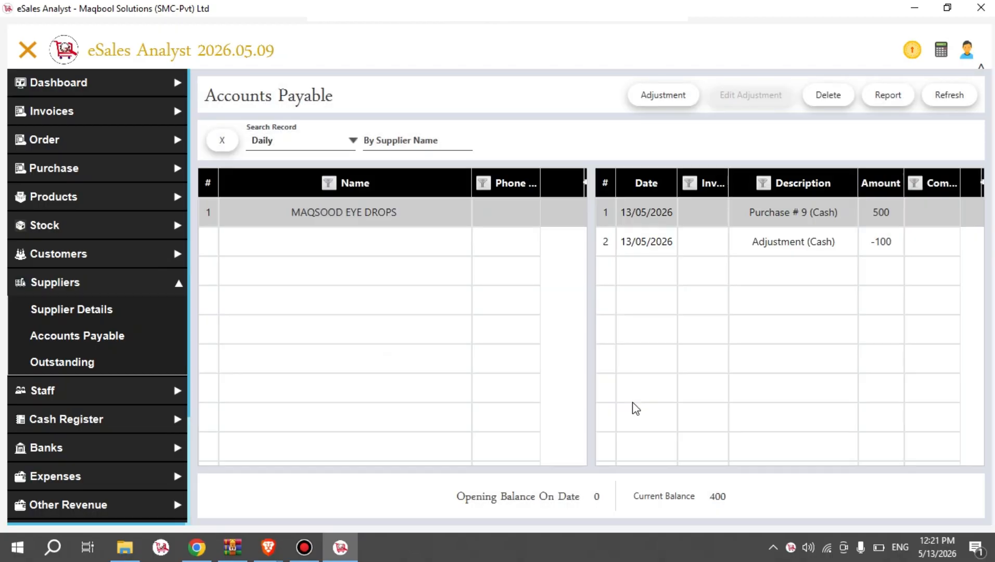
- View the daily Accounts Payable report for MAQSOOD EYE DROPS and close it
{"action": "left_click", "coordinate": [879, 108]}
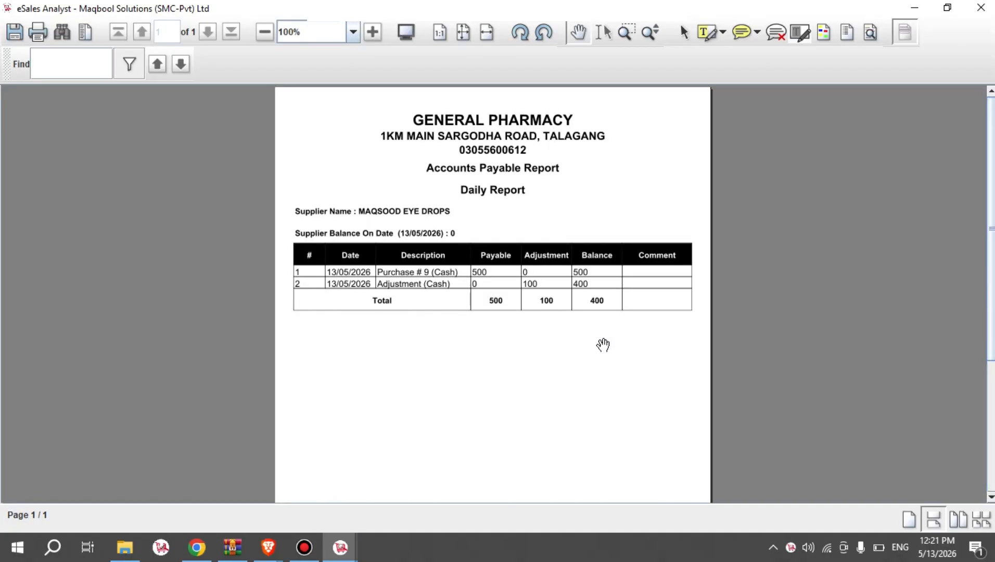
{"action": "left_click", "coordinate": [981, 8]}
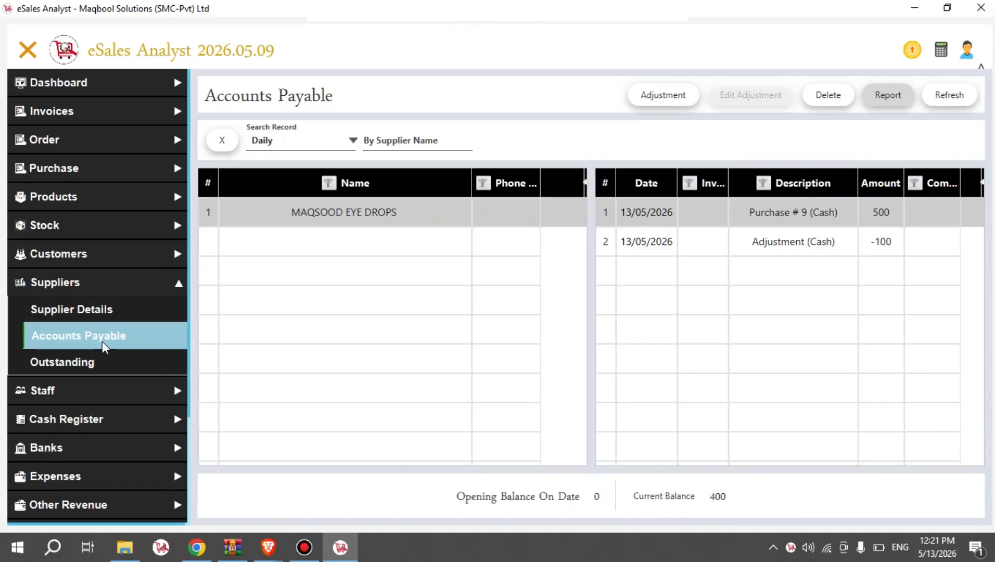
- Open the supplier details, view the blank Add Supplier form and close it without saving
{"action": "left_click", "coordinate": [109, 323]}
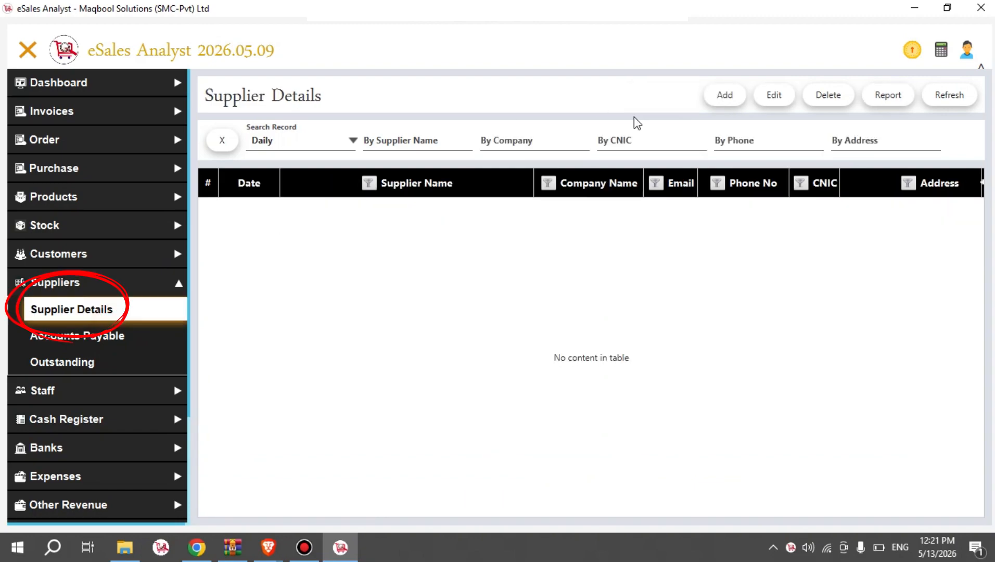
{"action": "left_click", "coordinate": [727, 103]}
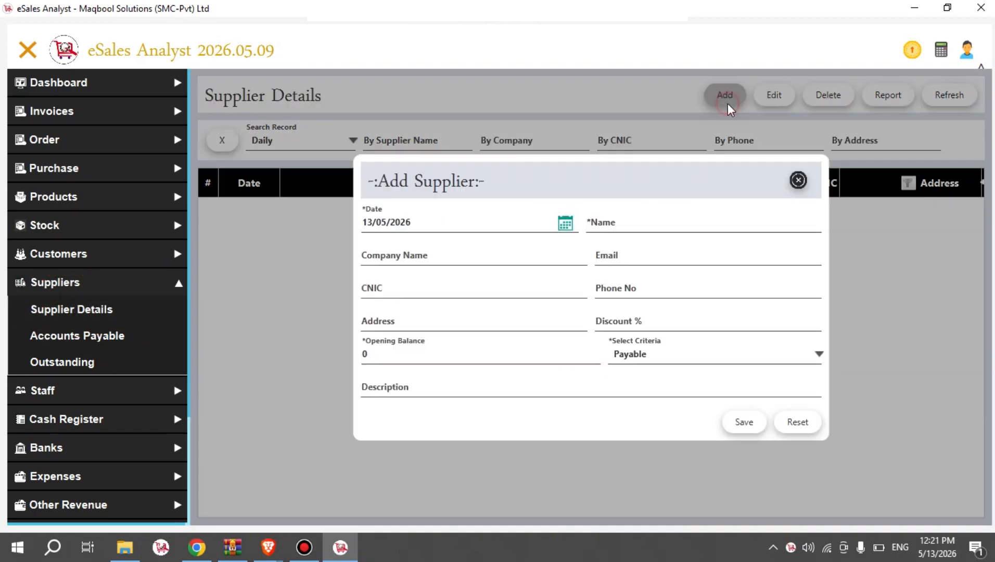
{"action": "key", "text": "Escape"}
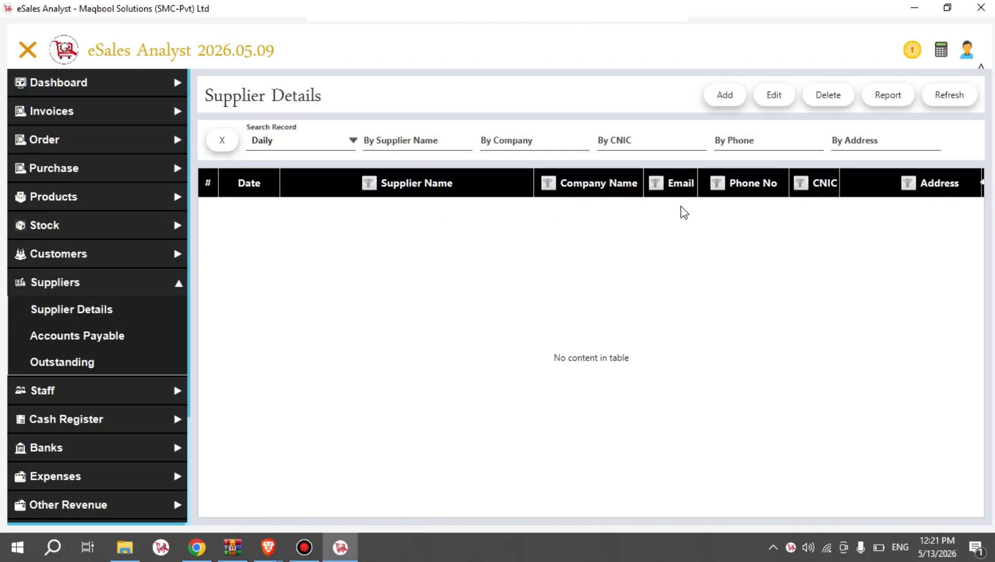
- View the suppliers' Outstanding balances filtered to Overall
{"action": "left_click", "coordinate": [132, 370]}
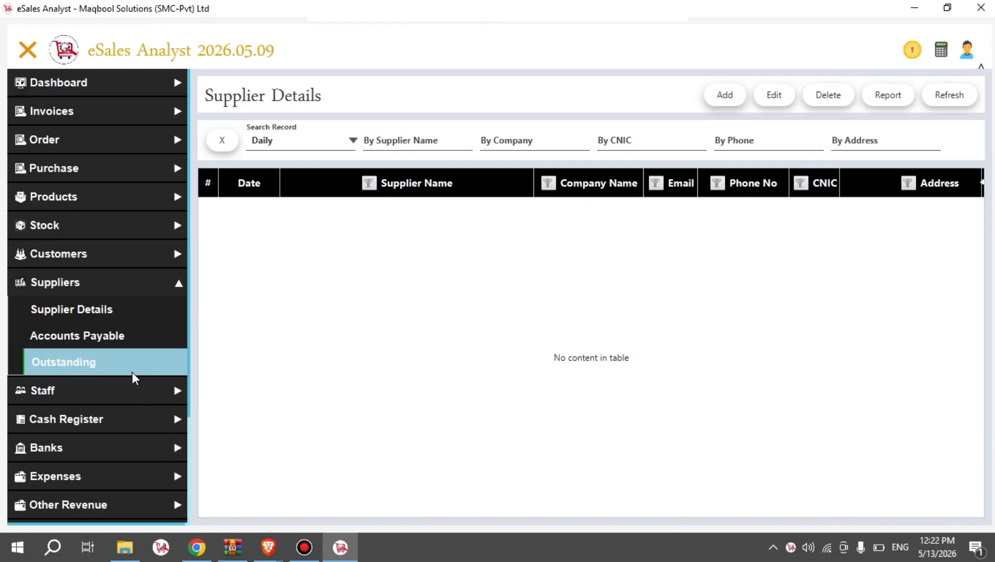
{"action": "left_click", "coordinate": [310, 147]}
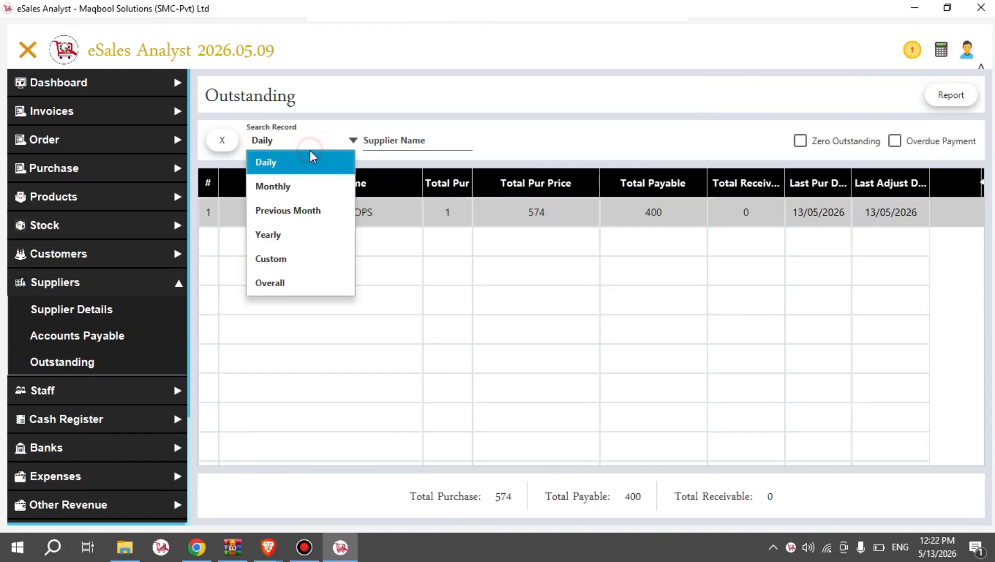
{"action": "left_click", "coordinate": [278, 282]}
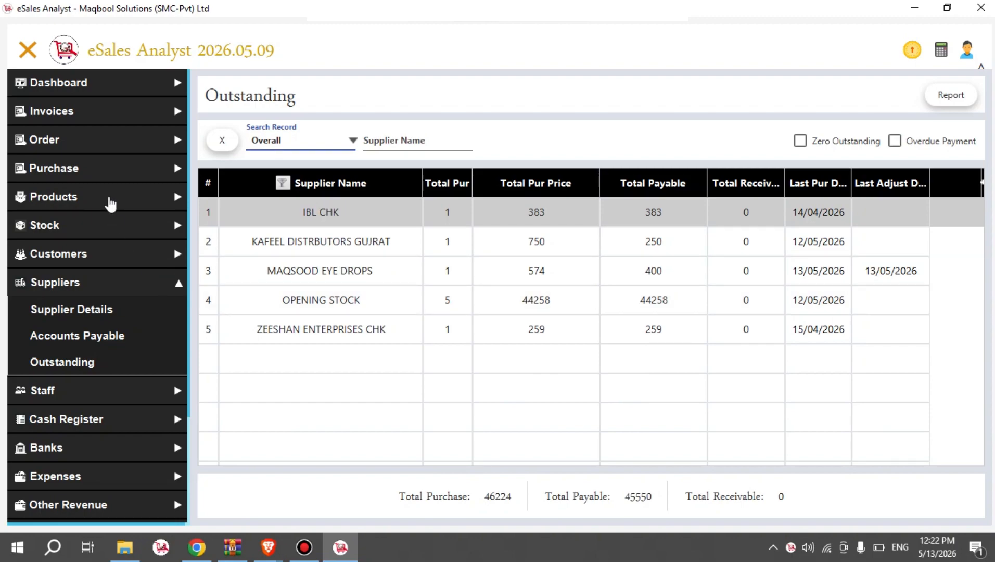
- Return to the supplier details
{"action": "left_click", "coordinate": [72, 309]}
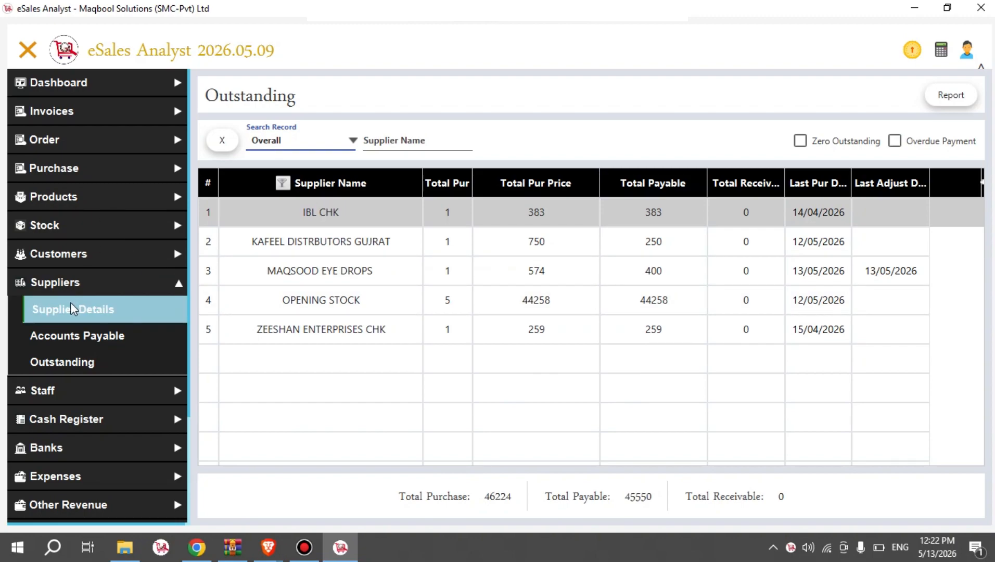